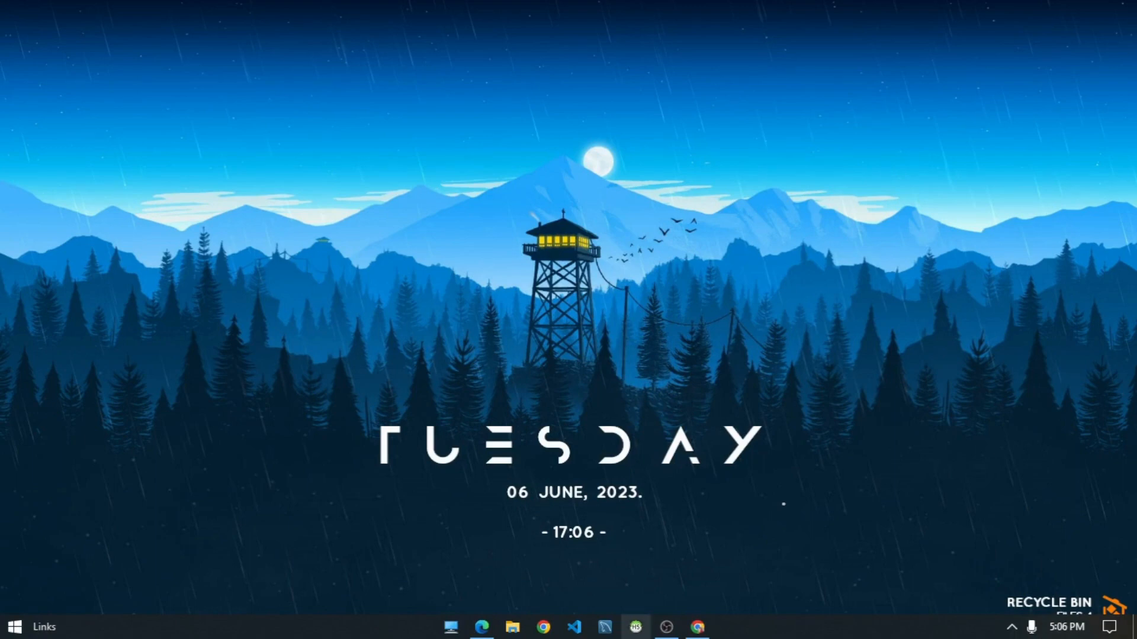
Step: Bring up the Question Set 02 PDF in Edge and dock its window to the left half of the screen
{"action": "left_click", "coordinate": [480, 592]}
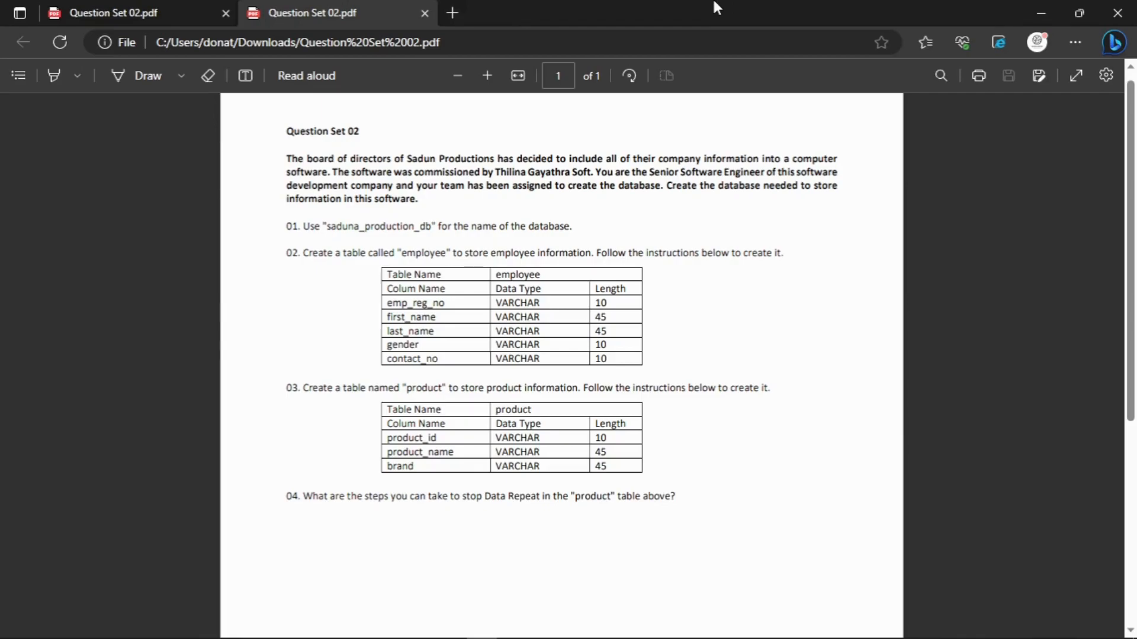
{"action": "left_click_drag", "start_coordinate": [716, 7], "coordinate": [1, 56]}
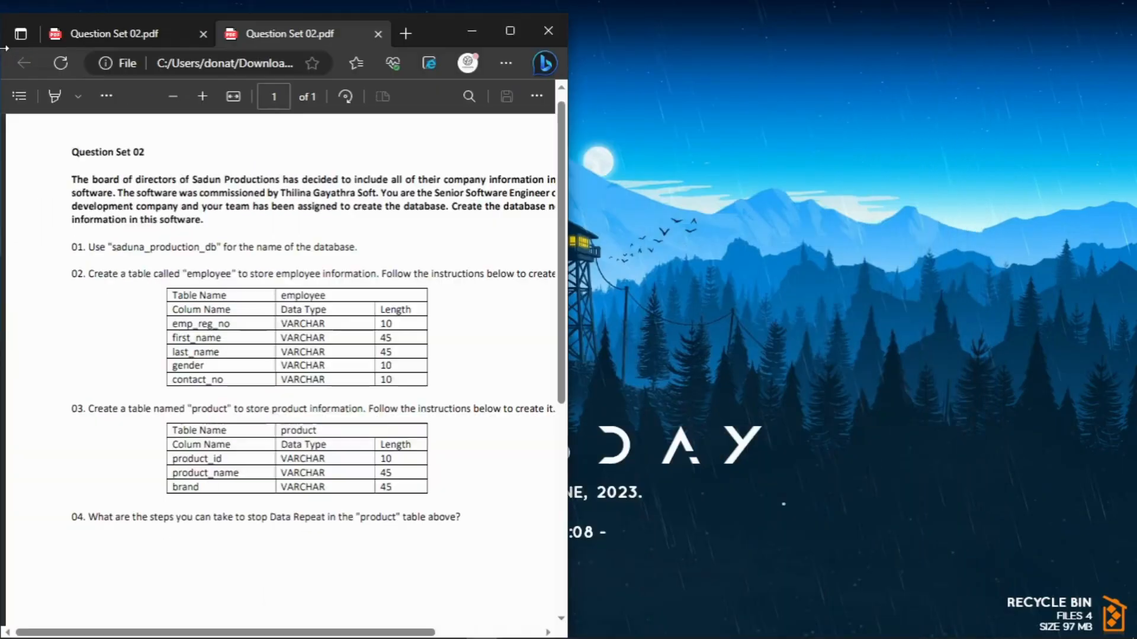
{"action": "right_click", "coordinate": [693, 63]}
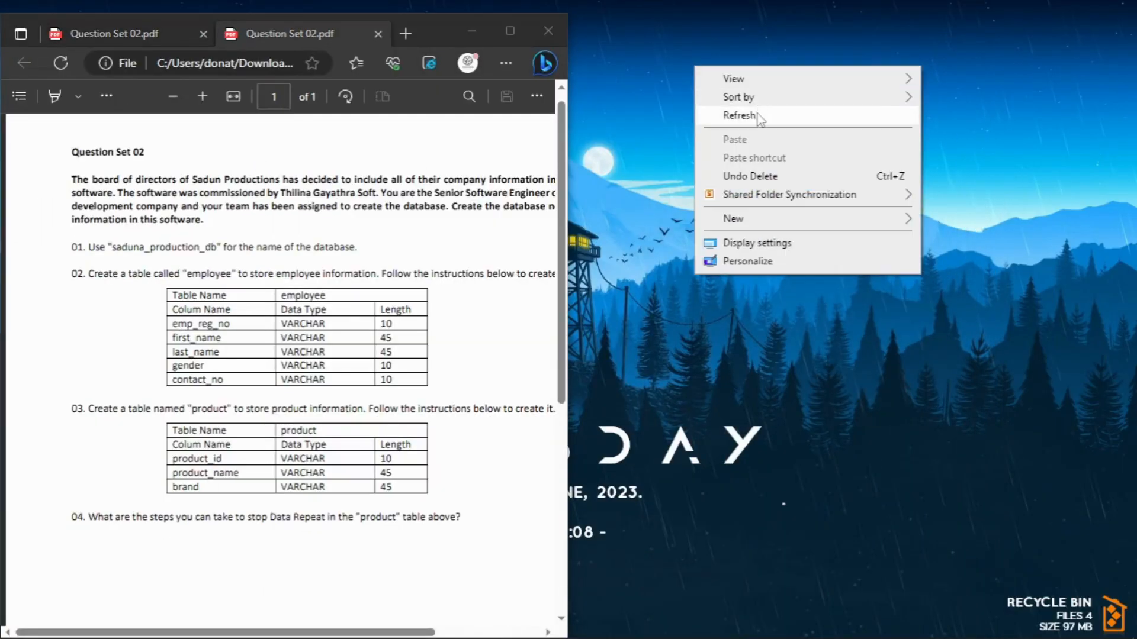
{"action": "key", "text": "Escape"}
{"action": "left_click_drag", "start_coordinate": [439, 27], "coordinate": [1, 88]}
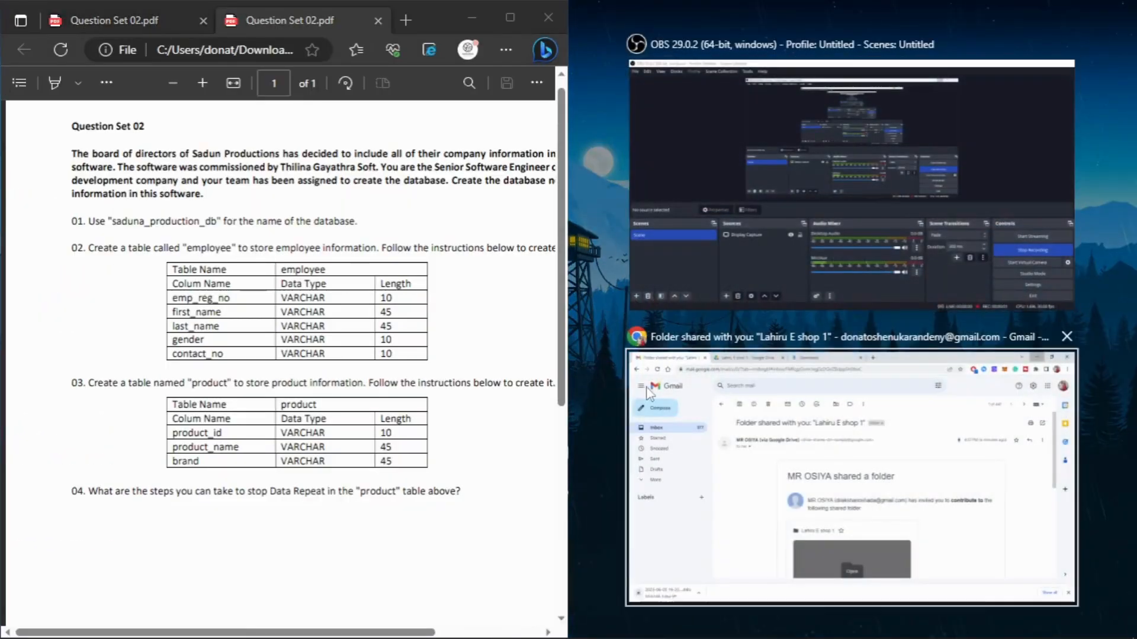
{"action": "left_click", "coordinate": [601, 297]}
{"action": "right_click", "coordinate": [676, 152]}
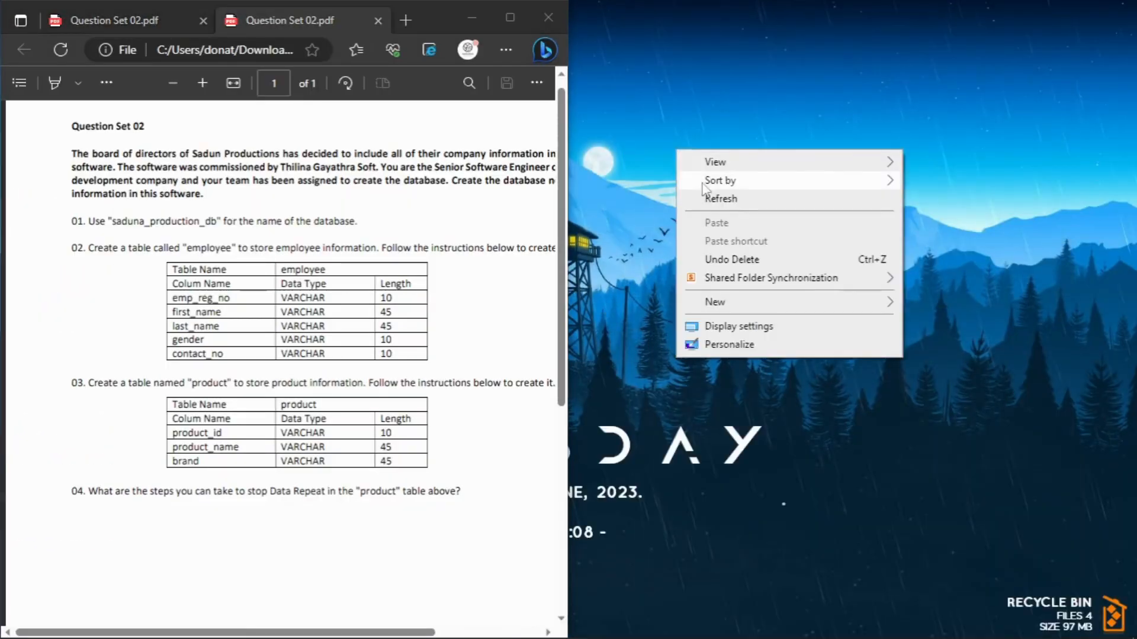
{"action": "left_click", "coordinate": [704, 196]}
Step: Launch HeidiSQL, connect to 127.0.0.1 as root with the account password, and dock its window beside the PDF
{"action": "left_click", "coordinate": [640, 629]}
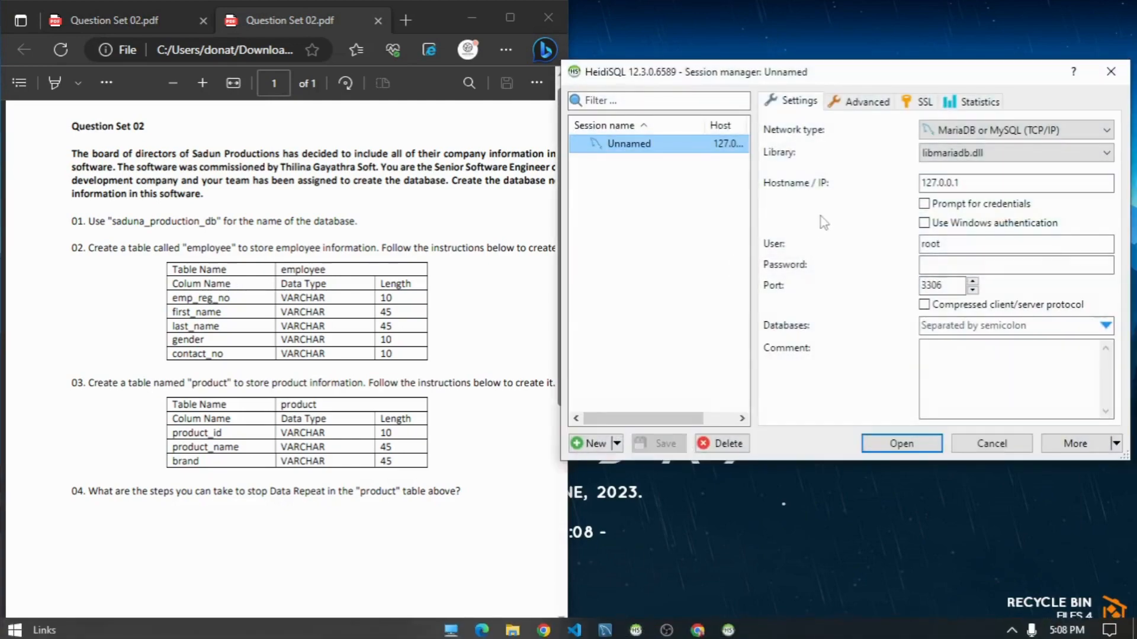
{"action": "left_click", "coordinate": [964, 267]}
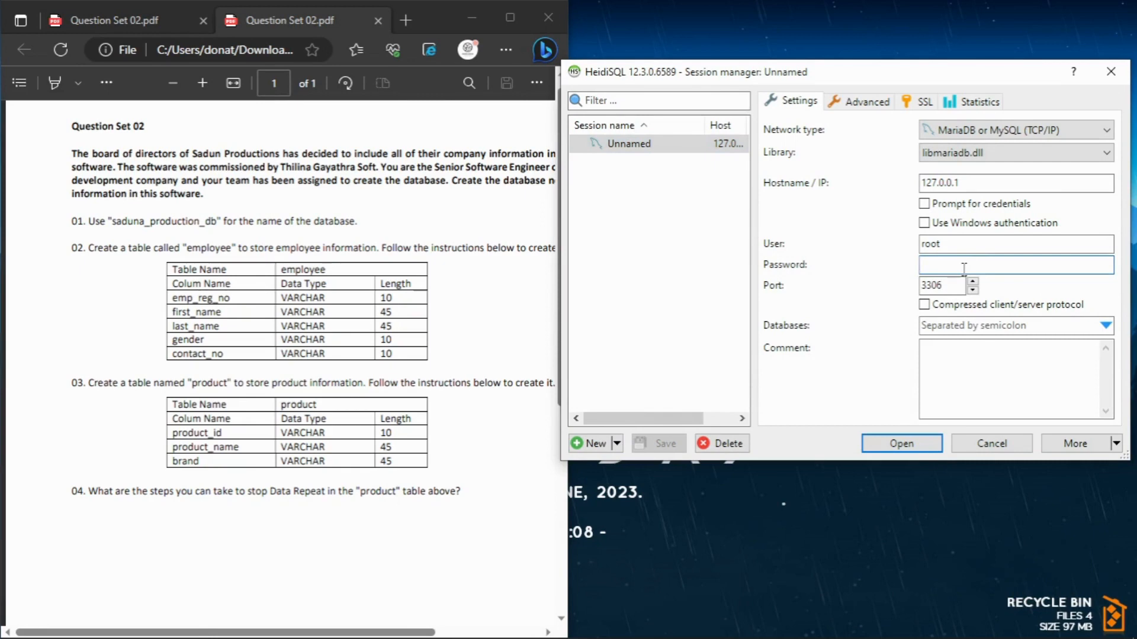
{"action": "key", "text": "Caps_Lock"}
{"action": "type", "text": "•••••••••"}
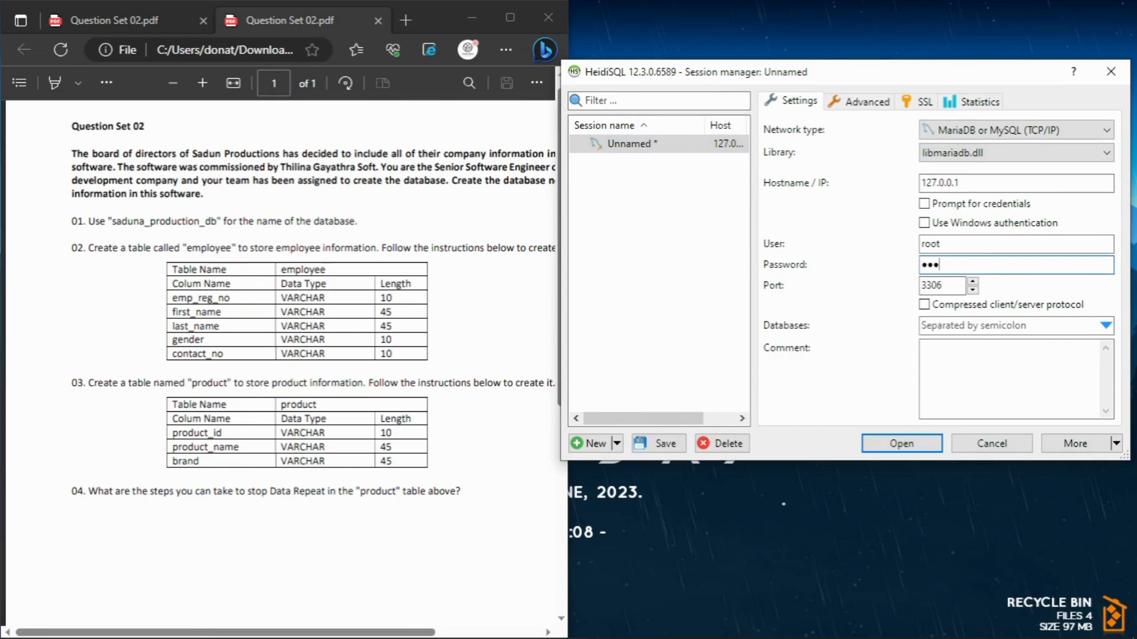
{"action": "type", "text": "••"}
{"action": "key", "text": "Return"}
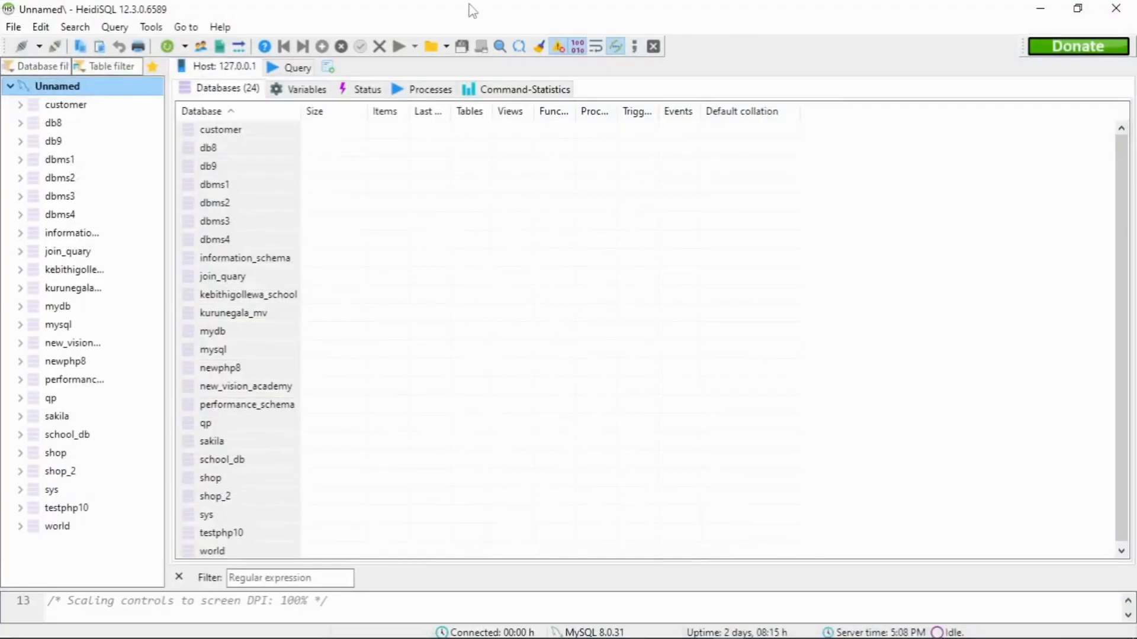
{"action": "left_click_drag", "start_coordinate": [469, 6], "coordinate": [1135, 260]}
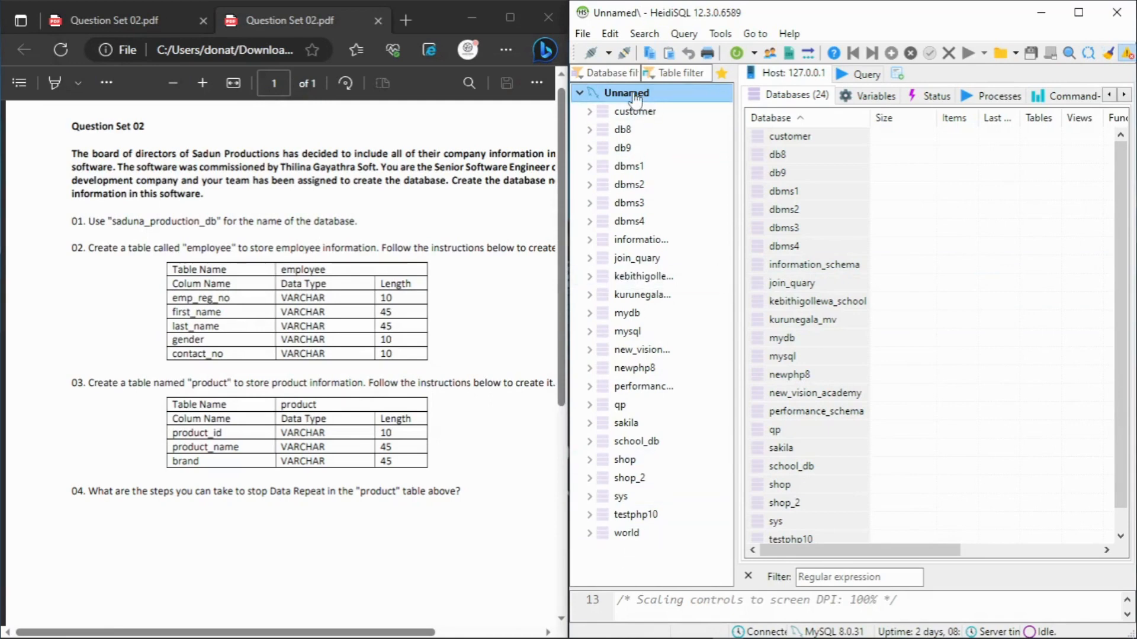
Step: Create a database named sadun_production_db on the connected server
{"action": "right_click", "coordinate": [639, 554]}
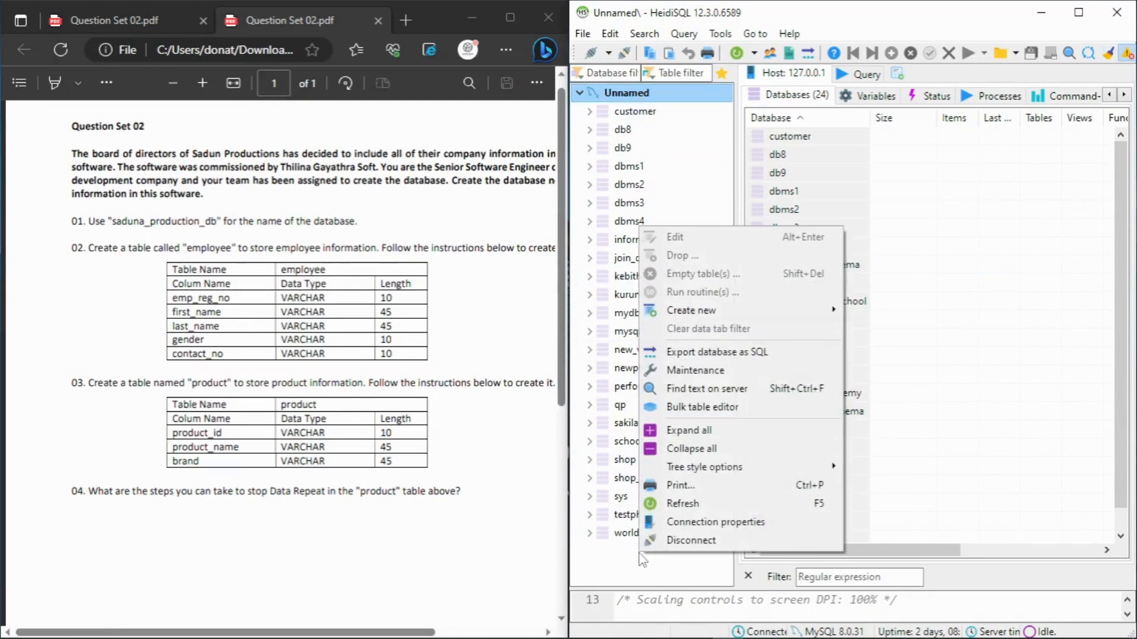
{"action": "mouse_move", "coordinate": [719, 309]}
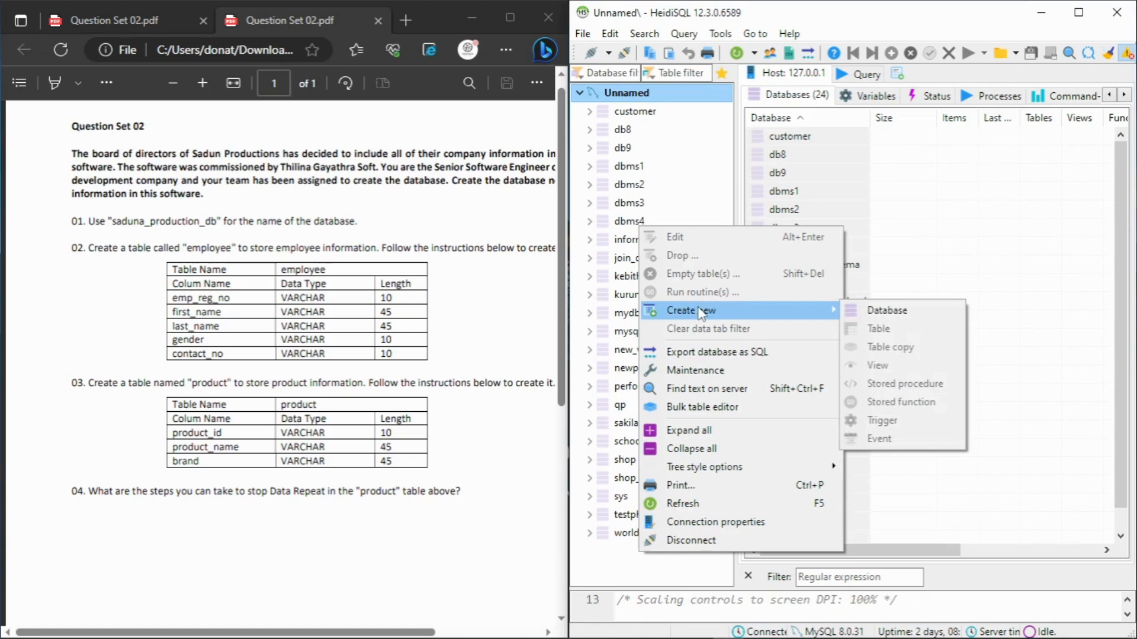
{"action": "left_click", "coordinate": [919, 312]}
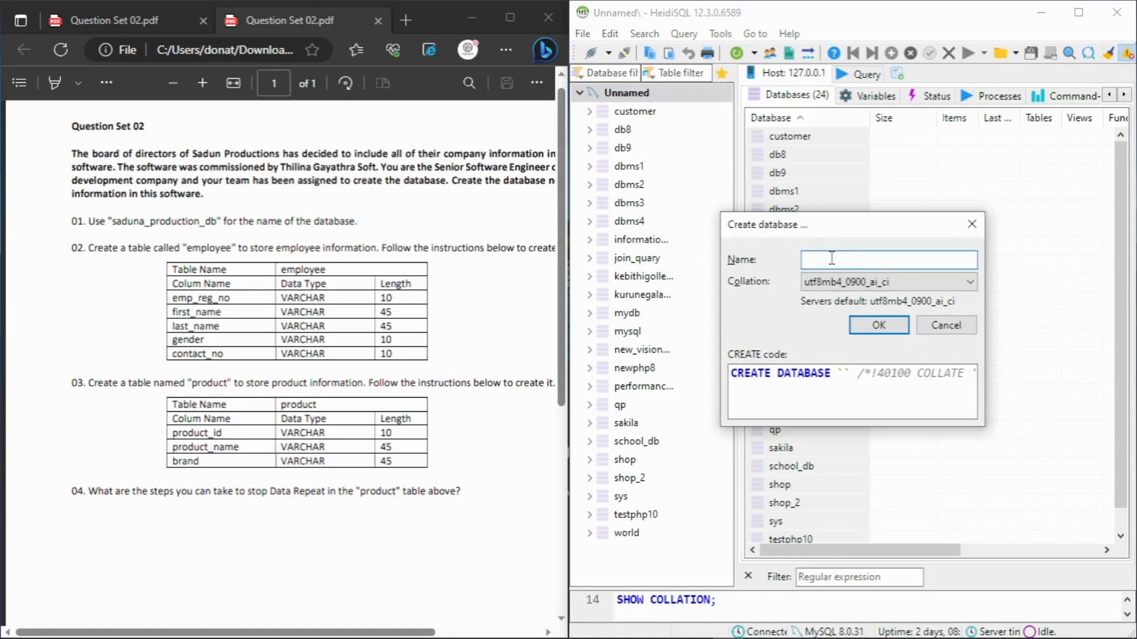
{"action": "type", "text": "sadun"}
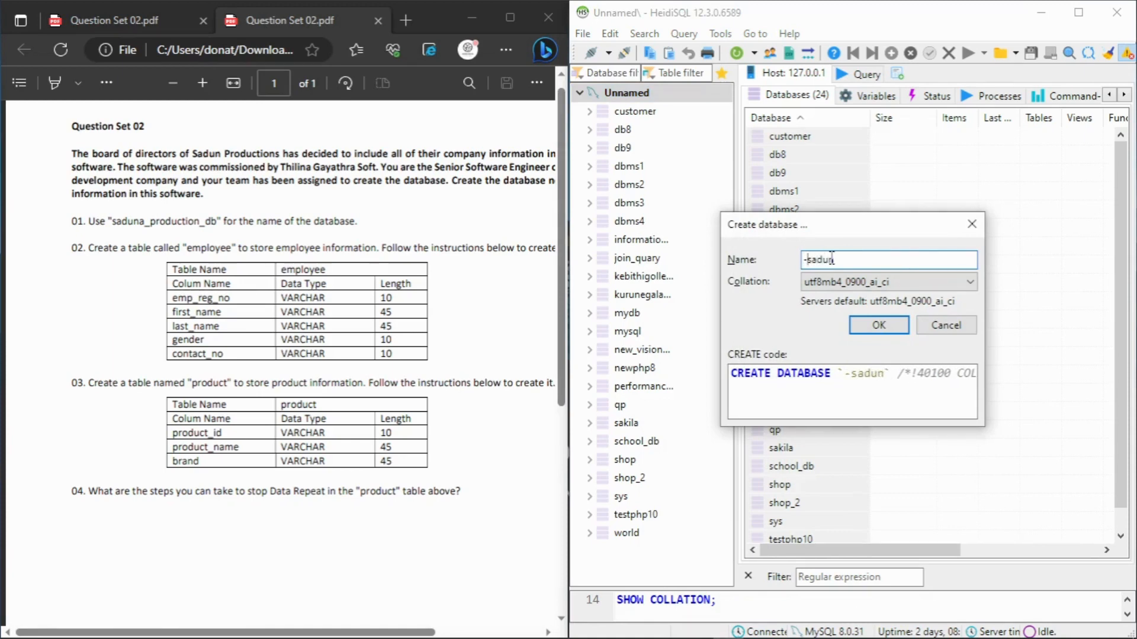
{"action": "key", "text": "Right"}
{"action": "key", "text": "Right"}
{"action": "key", "text": "Right"}
{"action": "key", "text": "Right"}
{"action": "key", "text": "Right"}
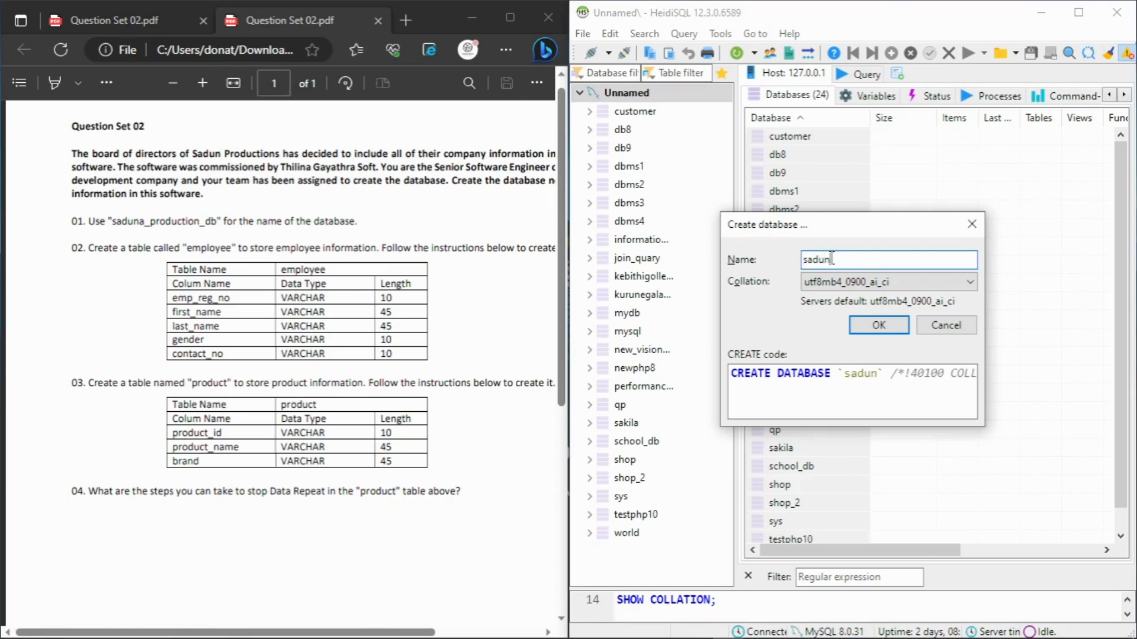
{"action": "type", "text": "_p"}
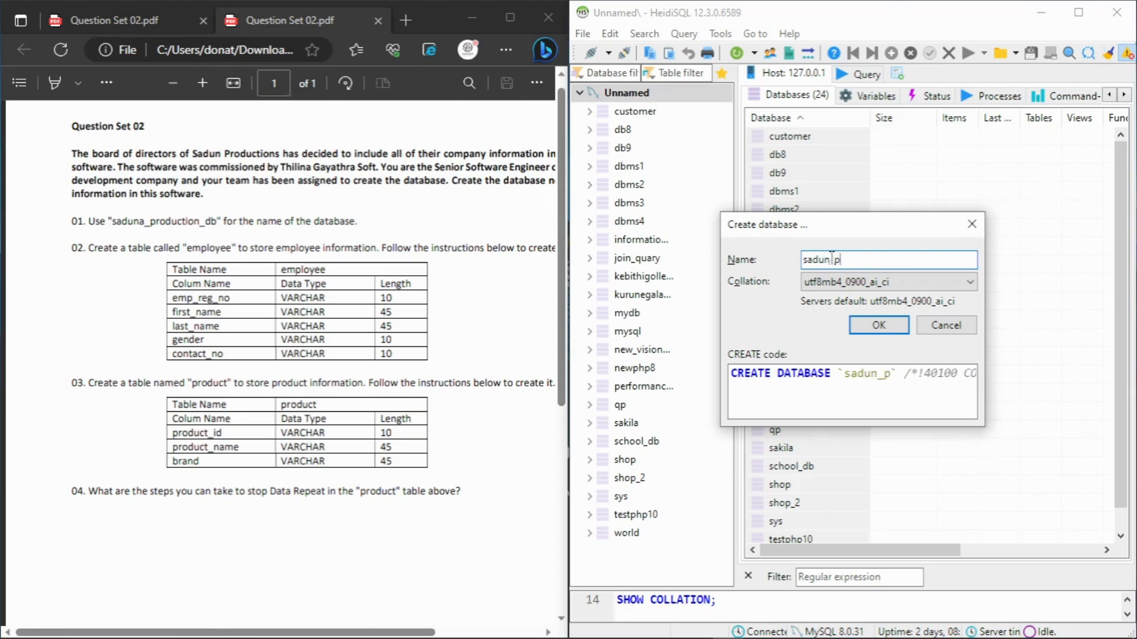
{"action": "type", "text": "roduction"}
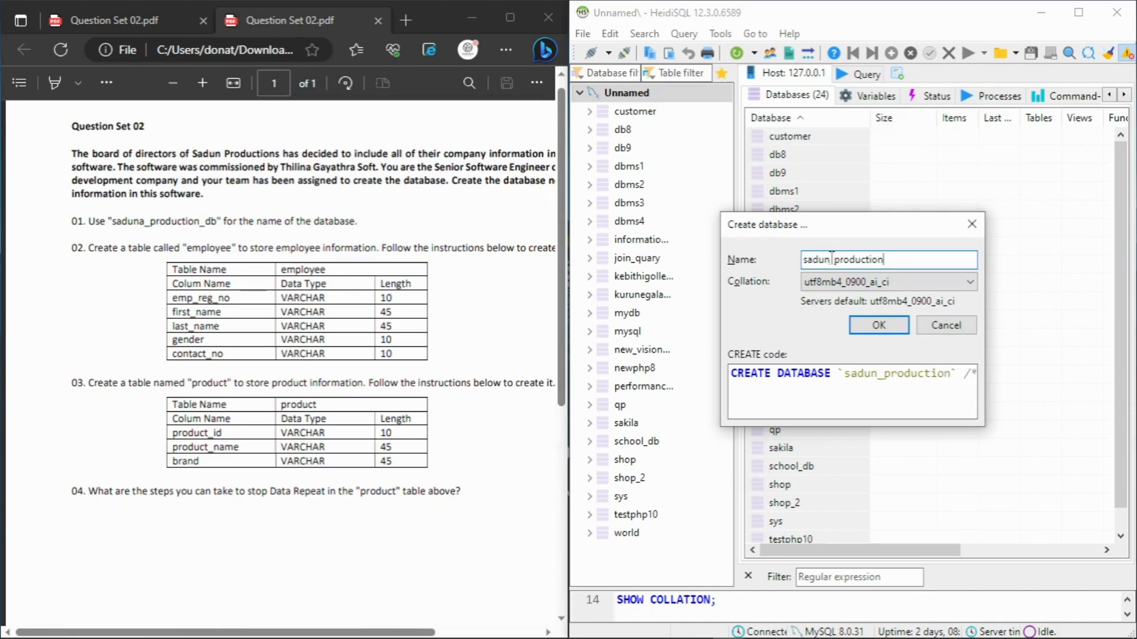
{"action": "type", "text": "_db"}
{"action": "key", "text": "Return"}
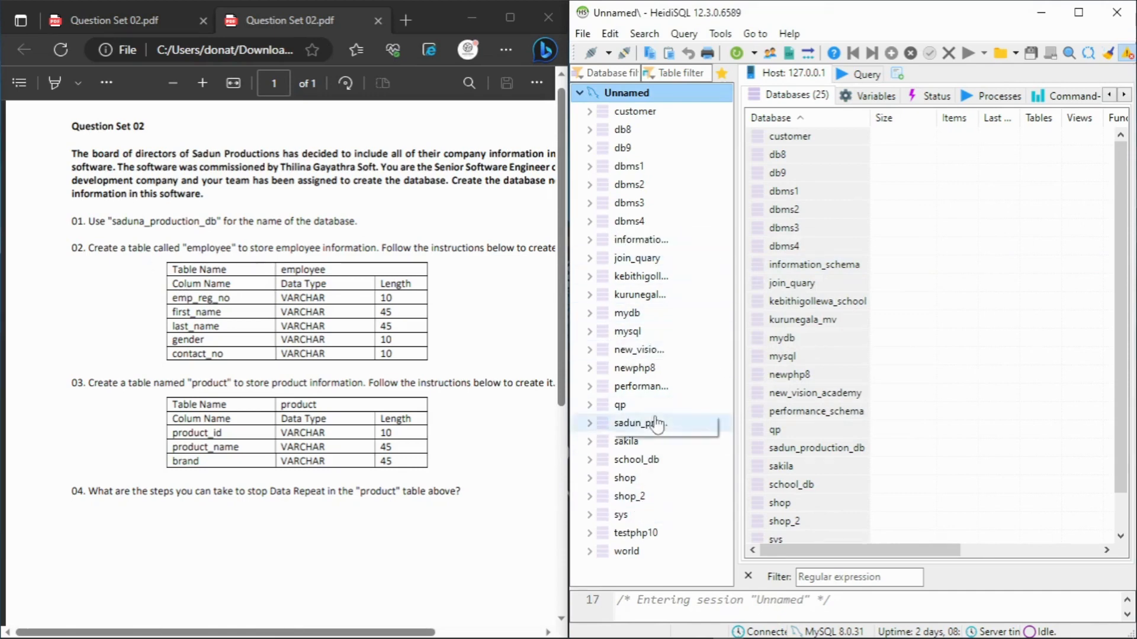
Step: Start a new table in the sadun_production_db database and name it employee
{"action": "left_click", "coordinate": [618, 428]}
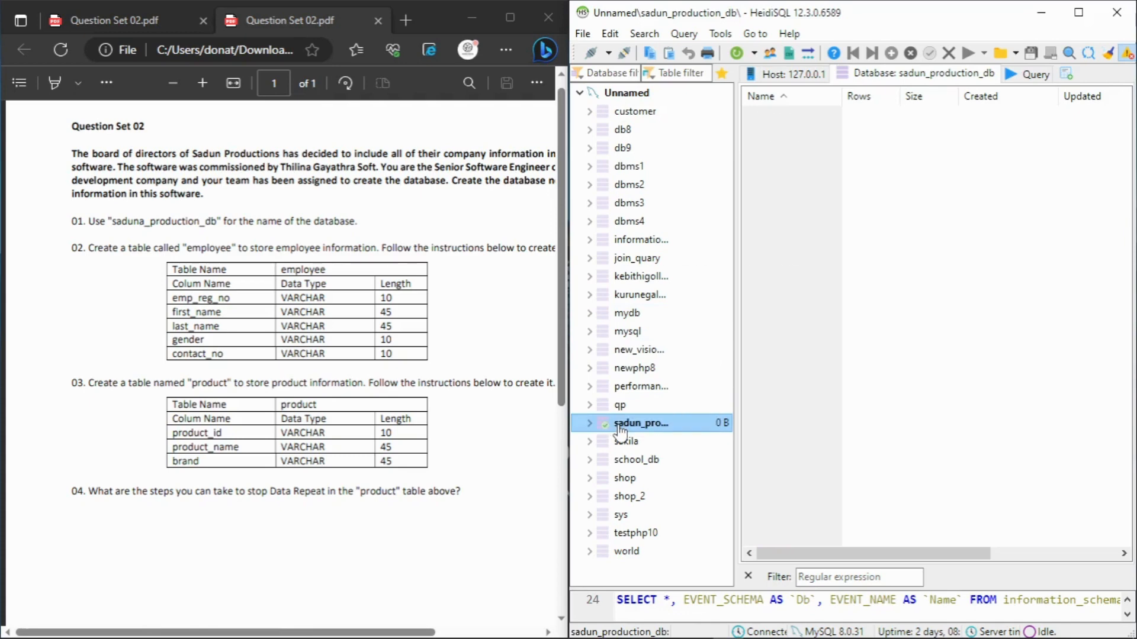
{"action": "right_click", "coordinate": [620, 429]}
{"action": "mouse_move", "coordinate": [770, 182]}
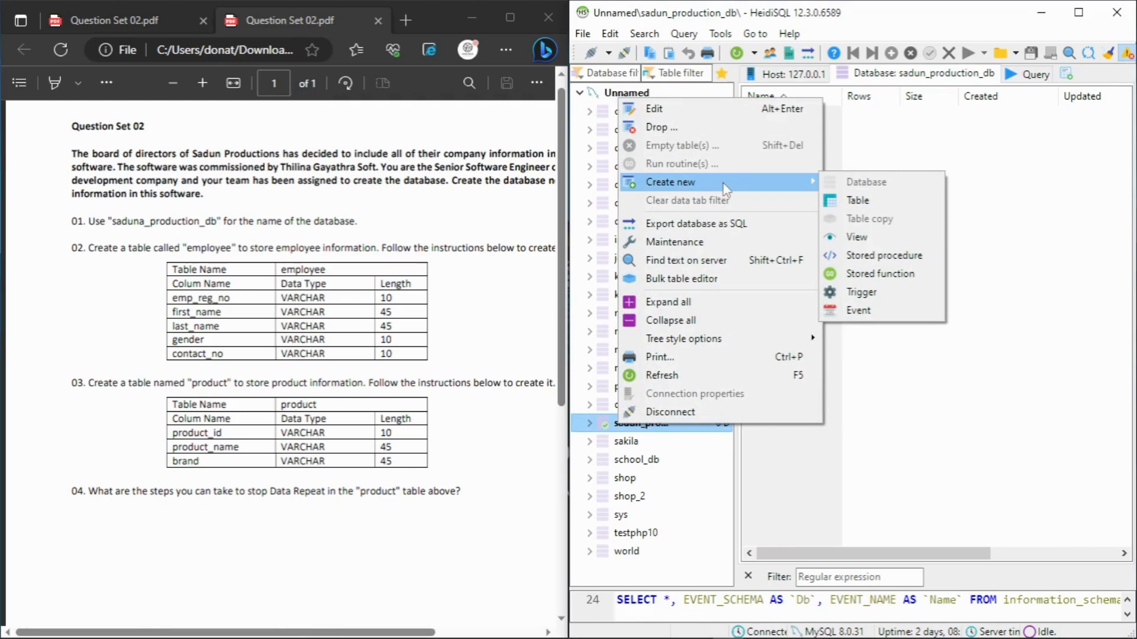
{"action": "left_click", "coordinate": [873, 200]}
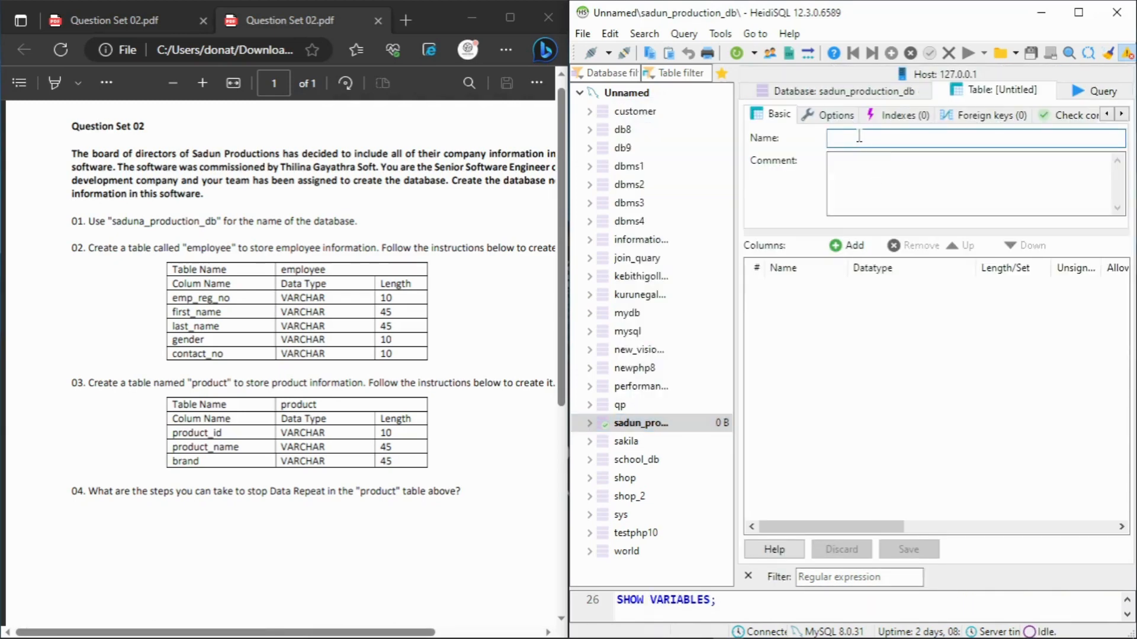
{"action": "type", "text": "e"}
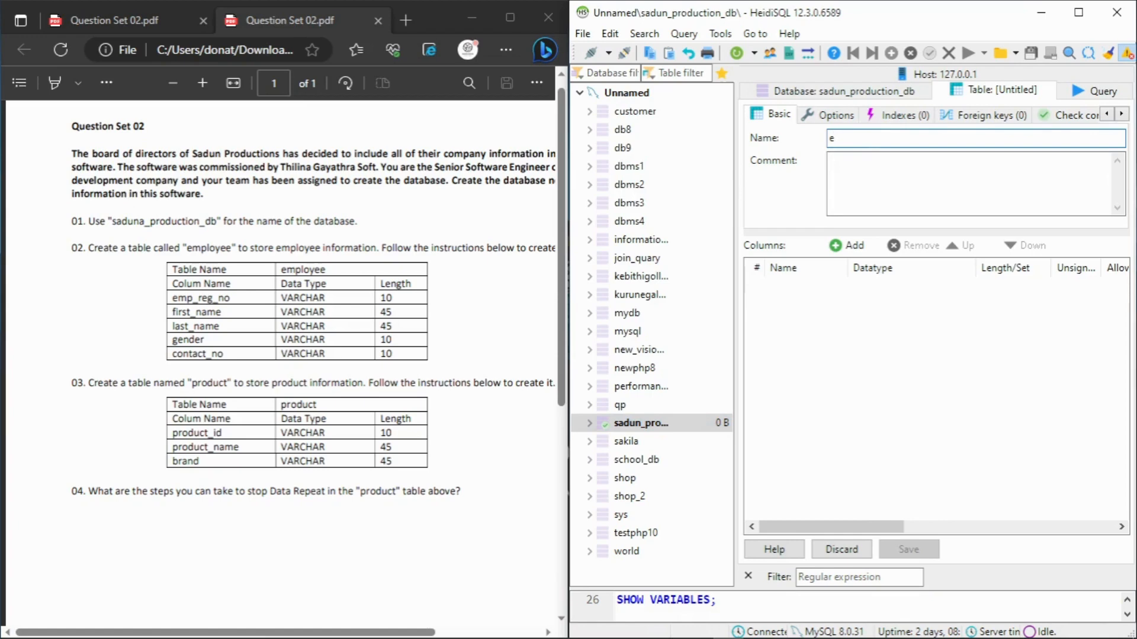
{"action": "type", "text": "mployee"}
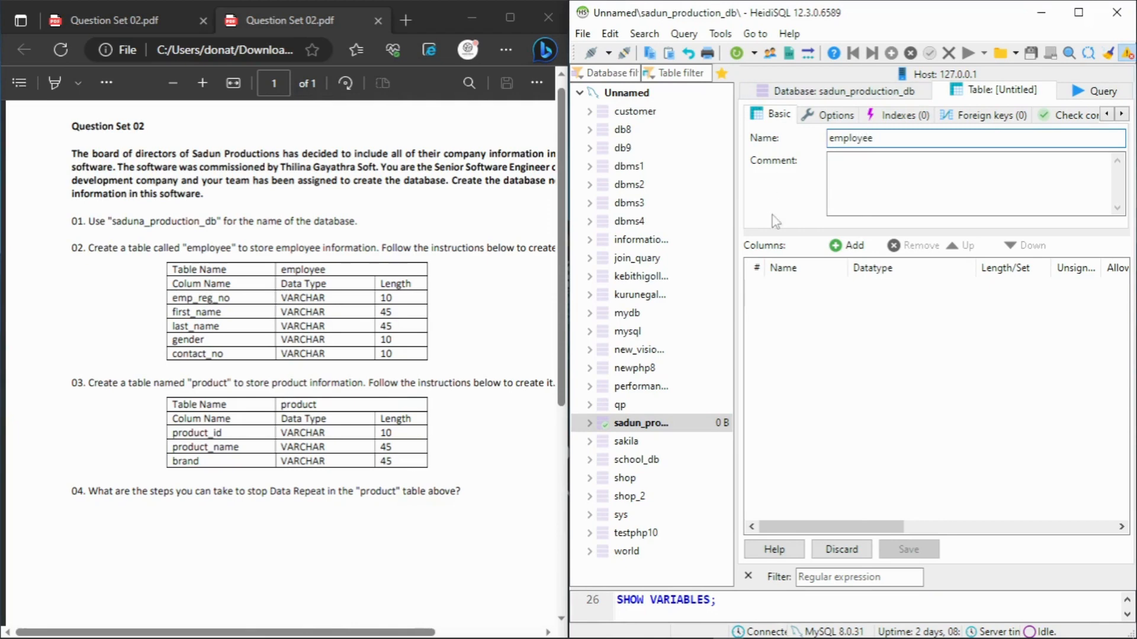
Step: Add a column emp_reg_no to the employee table with datatype VARCHAR and length 10
{"action": "left_click", "coordinate": [854, 246]}
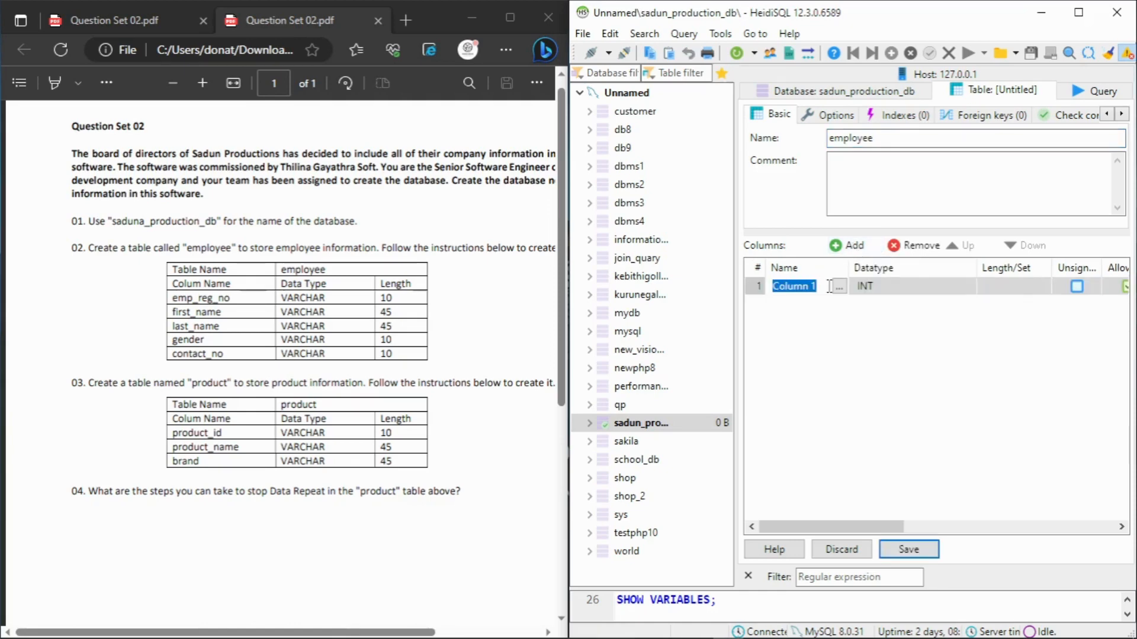
{"action": "key", "text": "BackSpace"}
{"action": "type", "text": "p_reg_no"}
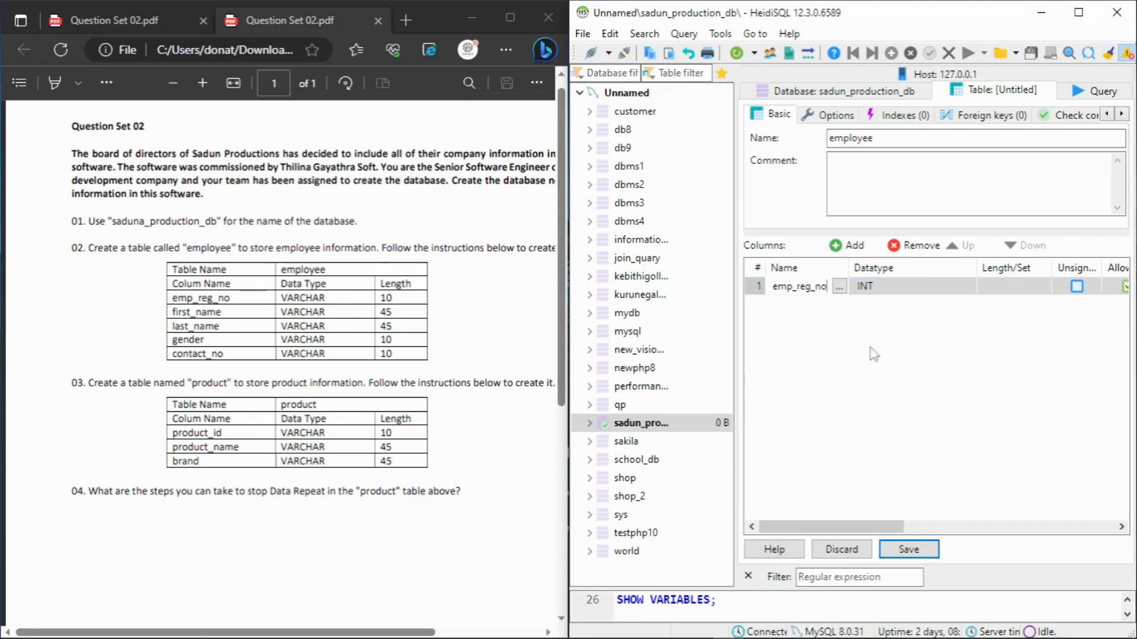
{"action": "left_click", "coordinate": [906, 294]}
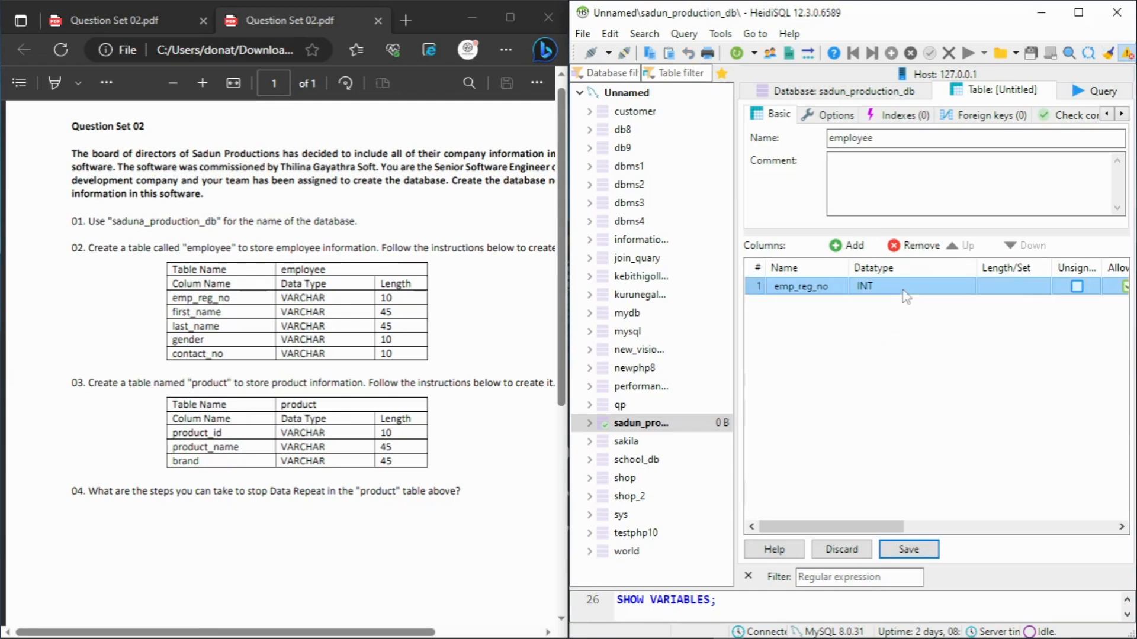
{"action": "left_click", "coordinate": [906, 294]}
{"action": "scroll", "coordinate": [894, 296], "scroll_direction": "down", "scroll_amount": 1}
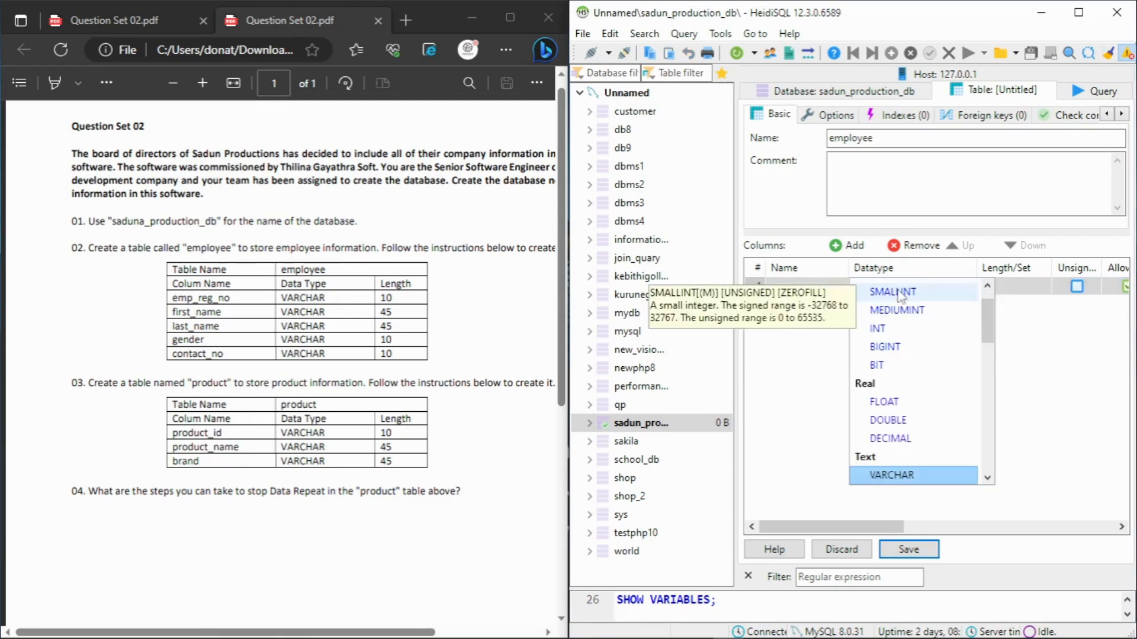
{"action": "left_click", "coordinate": [900, 475]}
{"action": "left_click", "coordinate": [1008, 288]}
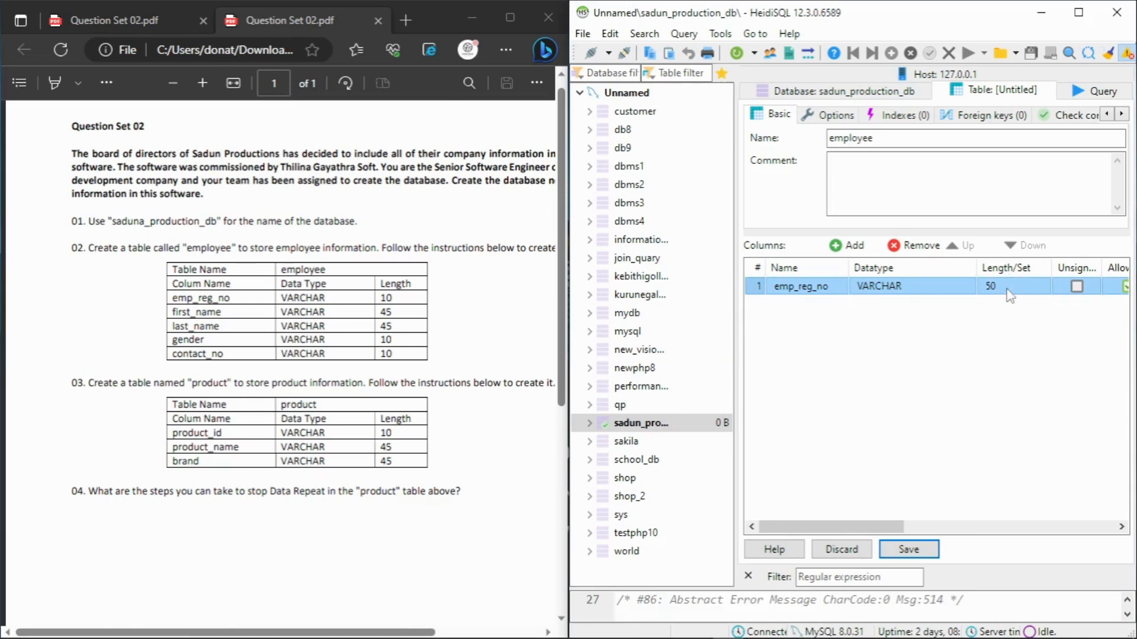
{"action": "type", "text": "10"}
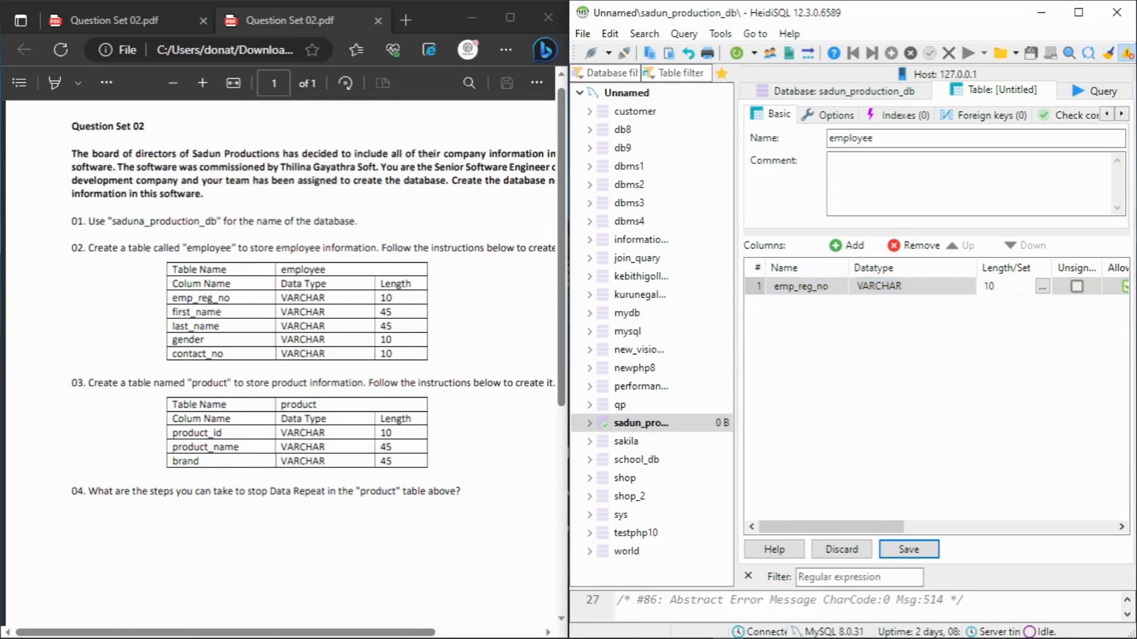
{"action": "left_click", "coordinate": [804, 291]}
{"action": "left_click", "coordinate": [809, 307]}
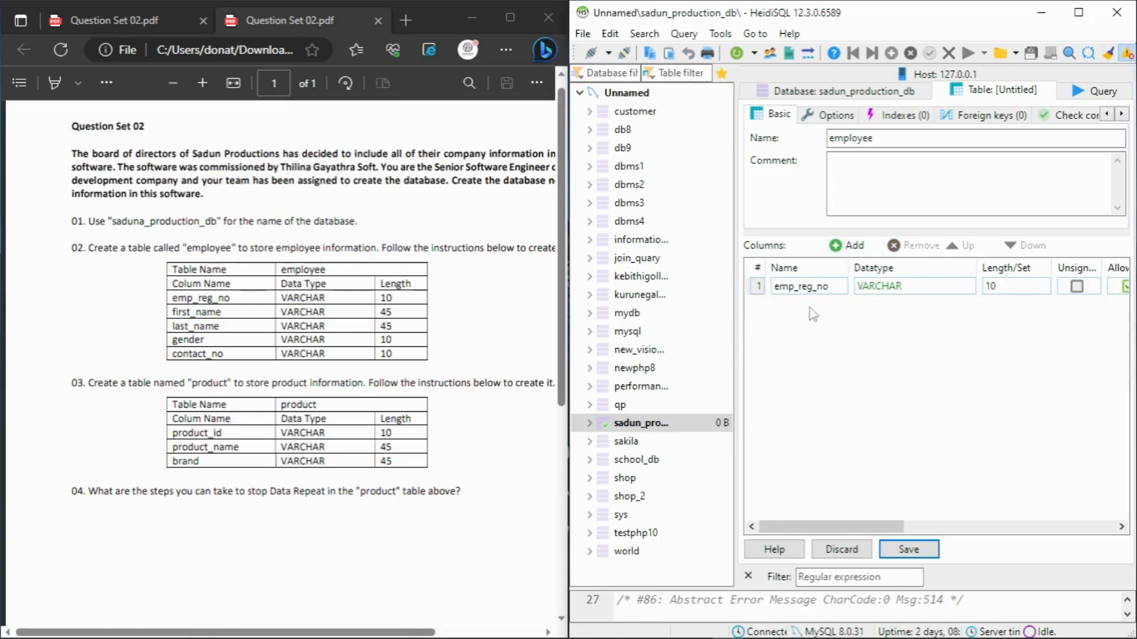
Step: Add a second VARCHAR column named frist_name to the employee table with length 45
{"action": "left_click", "coordinate": [846, 246]}
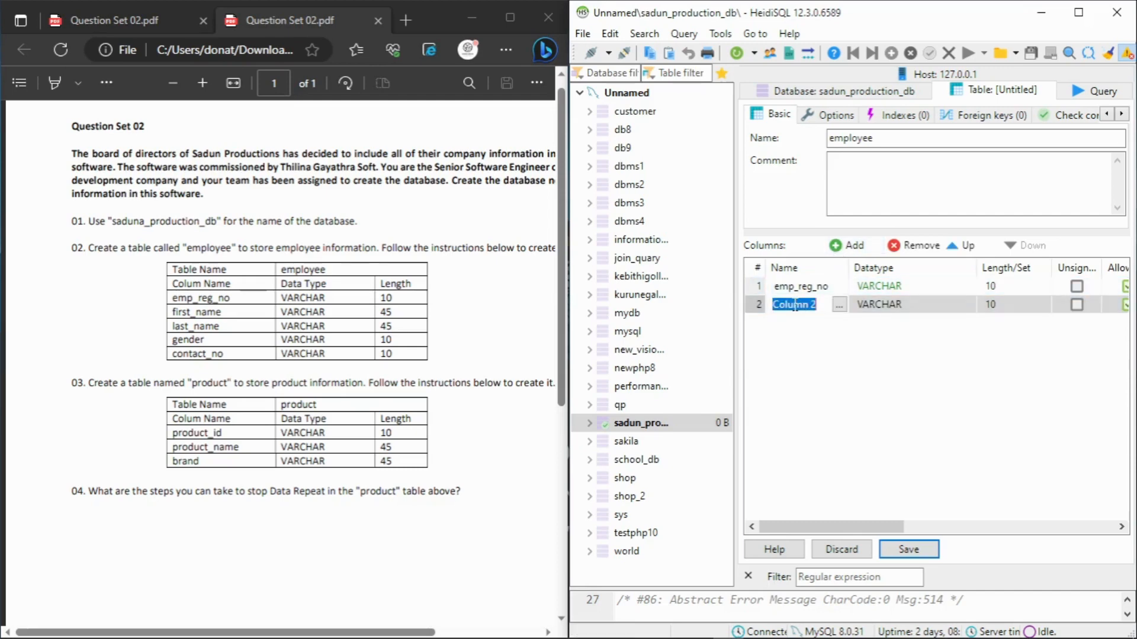
{"action": "type", "text": "frist_name"}
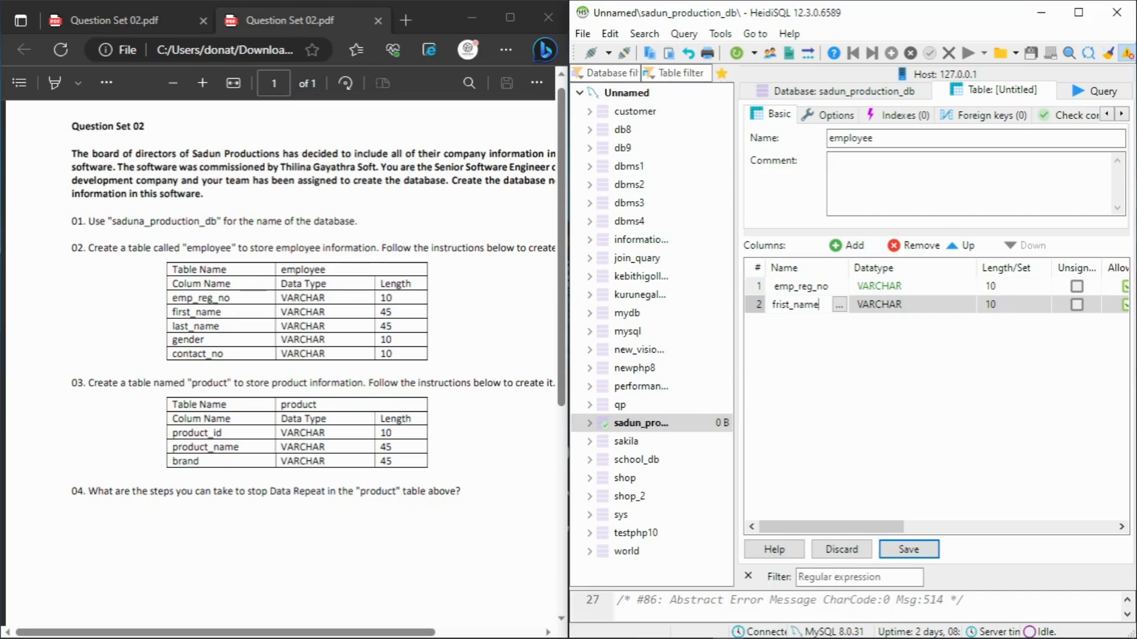
{"action": "left_click", "coordinate": [990, 303]}
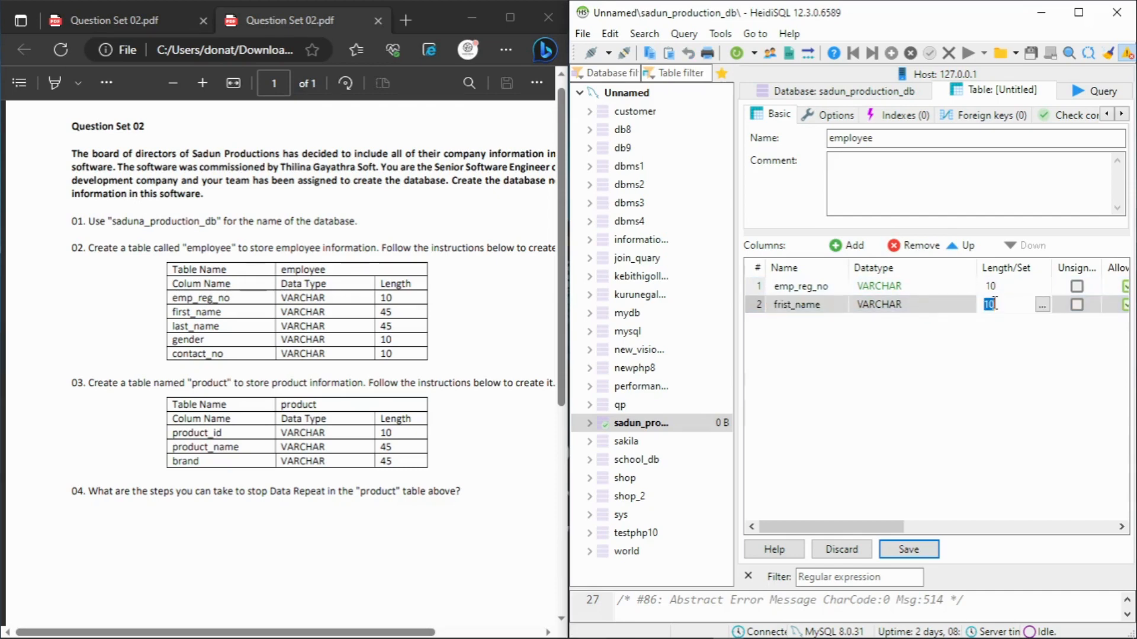
{"action": "type", "text": "45"}
{"action": "left_click", "coordinate": [817, 324]}
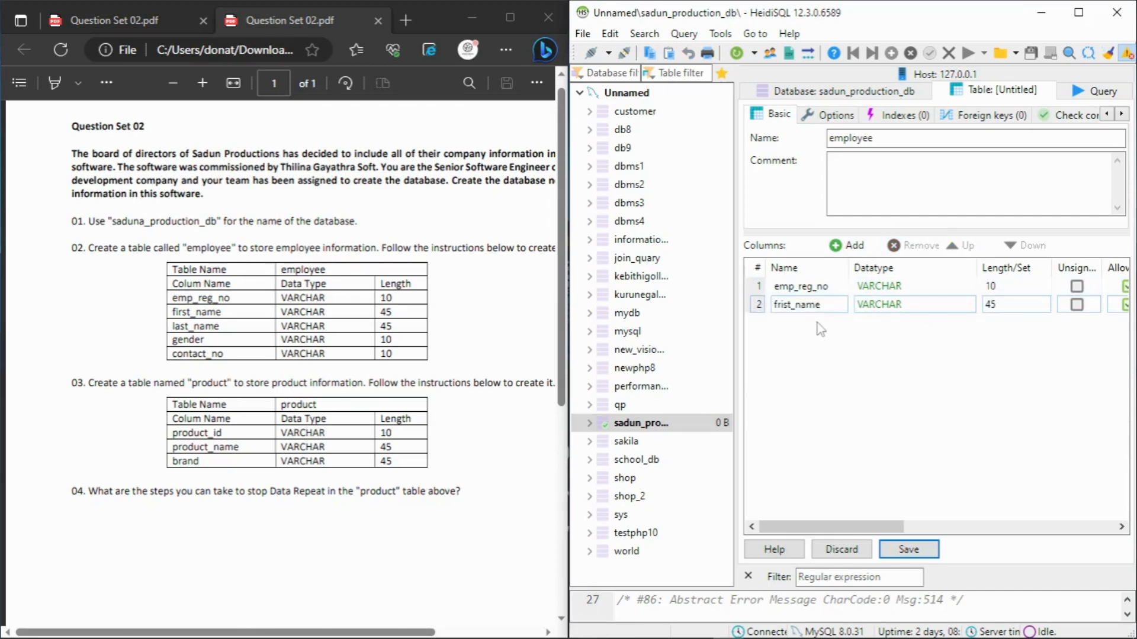
Step: Add a third VARCHAR column named last_name to the employee table with length 45
{"action": "left_click", "coordinate": [841, 246]}
{"action": "type", "text": "las"}
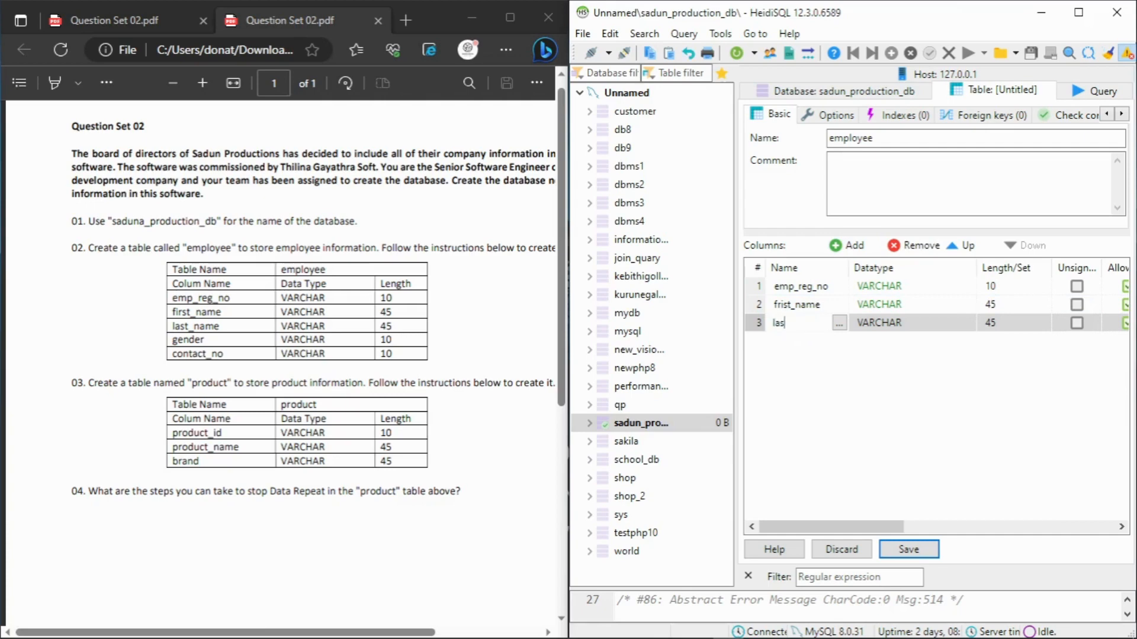
{"action": "type", "text": "t_name"}
{"action": "left_click", "coordinate": [800, 345]}
Step: Add a fourth VARCHAR column named gender to the employee table and set its length to 10
{"action": "left_click", "coordinate": [845, 246]}
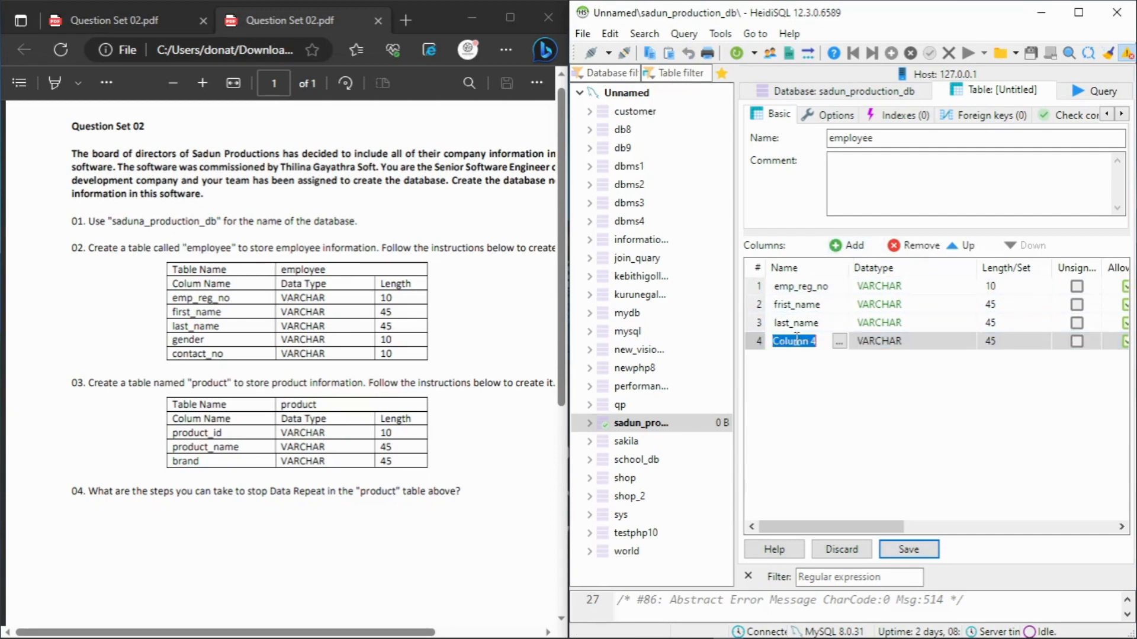
{"action": "type", "text": "gendr"}
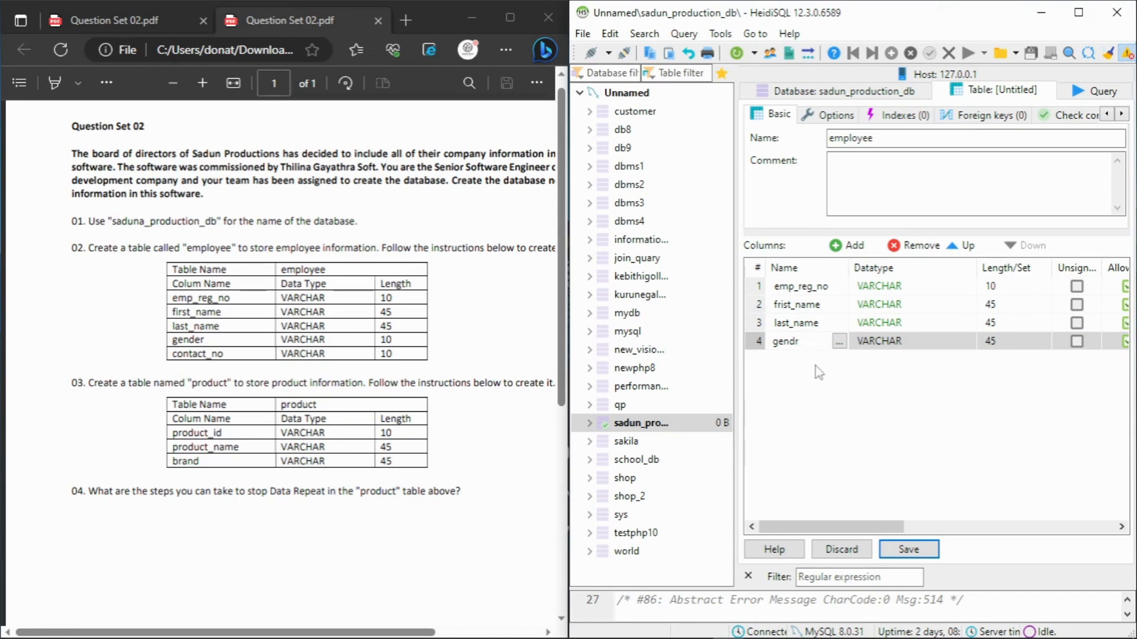
{"action": "key", "text": "BackSpace"}
{"action": "type", "text": "er"}
{"action": "left_click", "coordinate": [993, 342]}
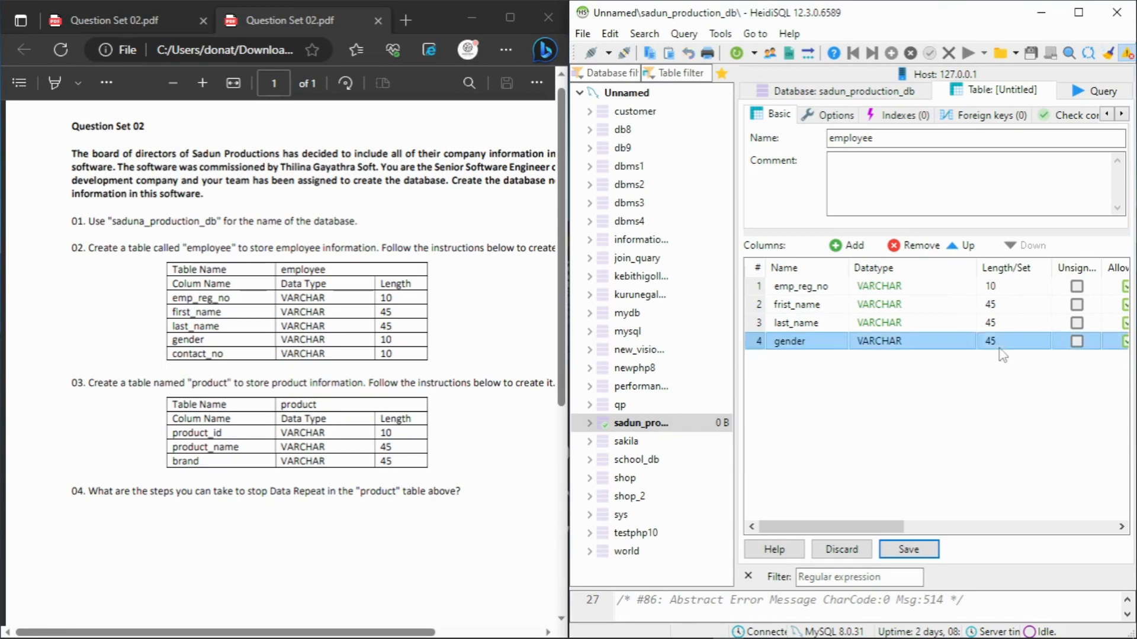
{"action": "type", "text": "10"}
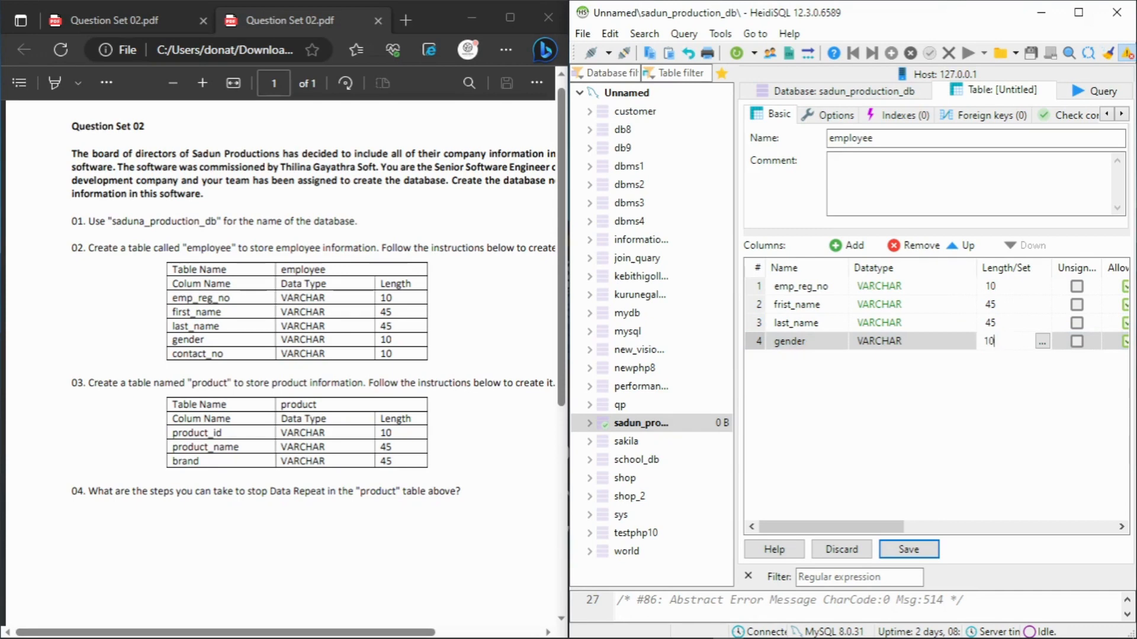
Step: Add a fifth VARCHAR column named contact_no to the employee table with length 10
{"action": "left_click", "coordinate": [841, 244]}
{"action": "type", "text": "co"}
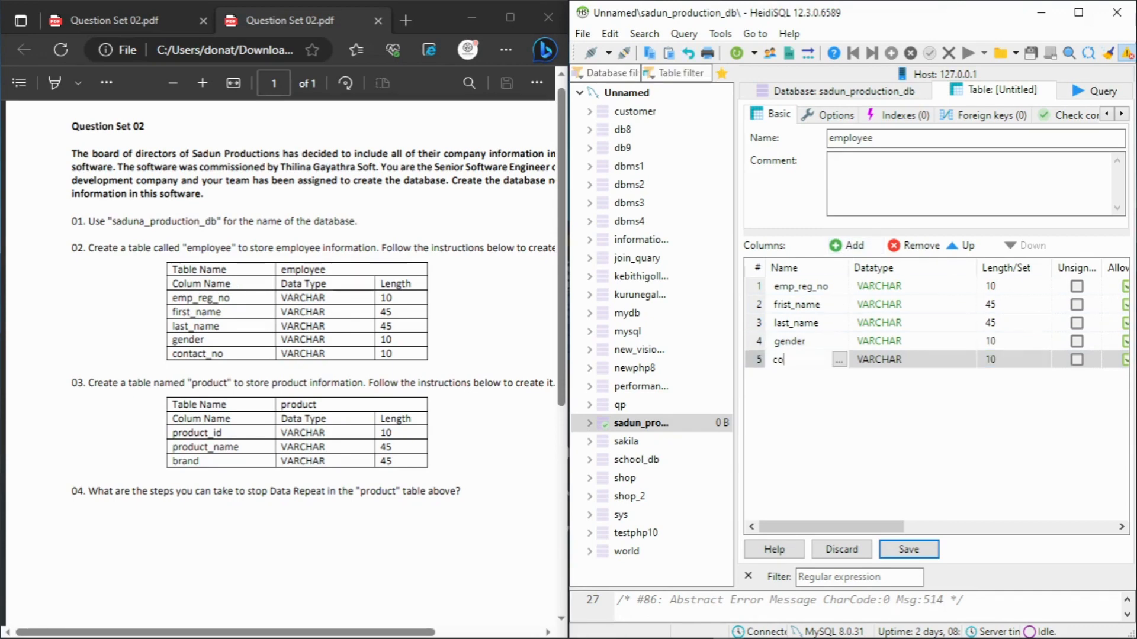
{"action": "type", "text": "ntact_no"}
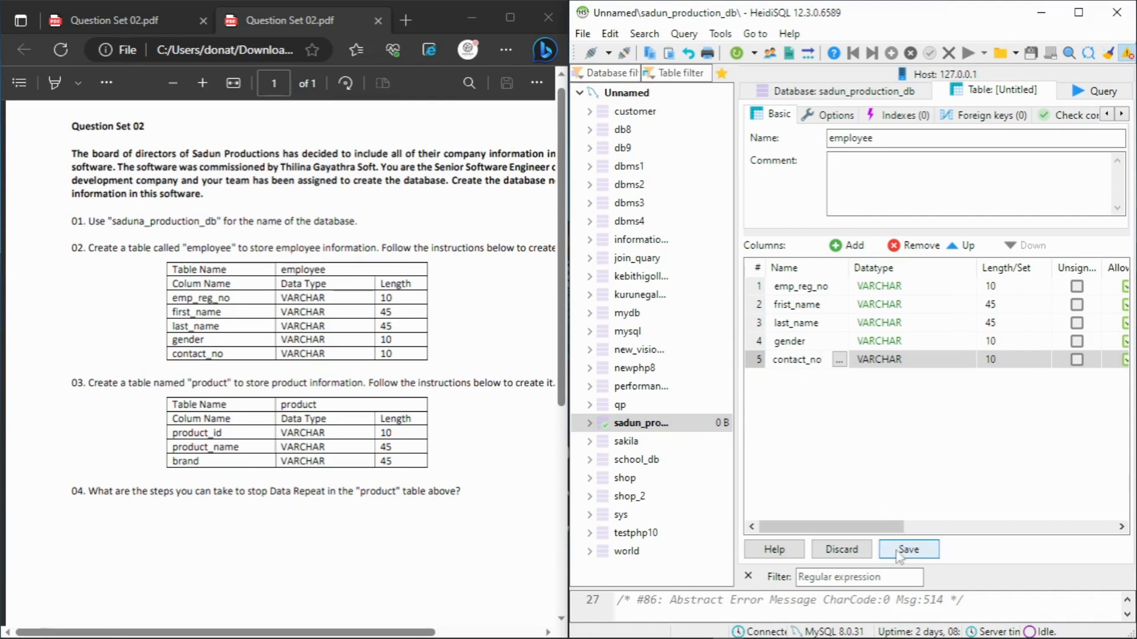
{"action": "key", "text": "Return"}
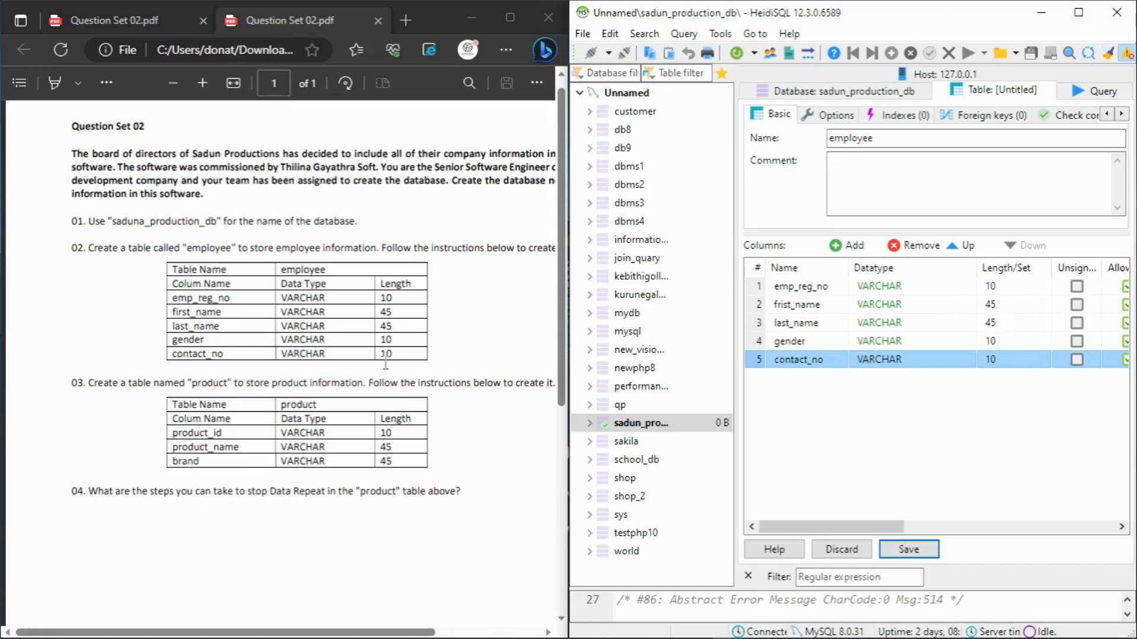
Step: Start another new table in the sadun_production_db database and name it product
{"action": "left_click", "coordinate": [603, 424]}
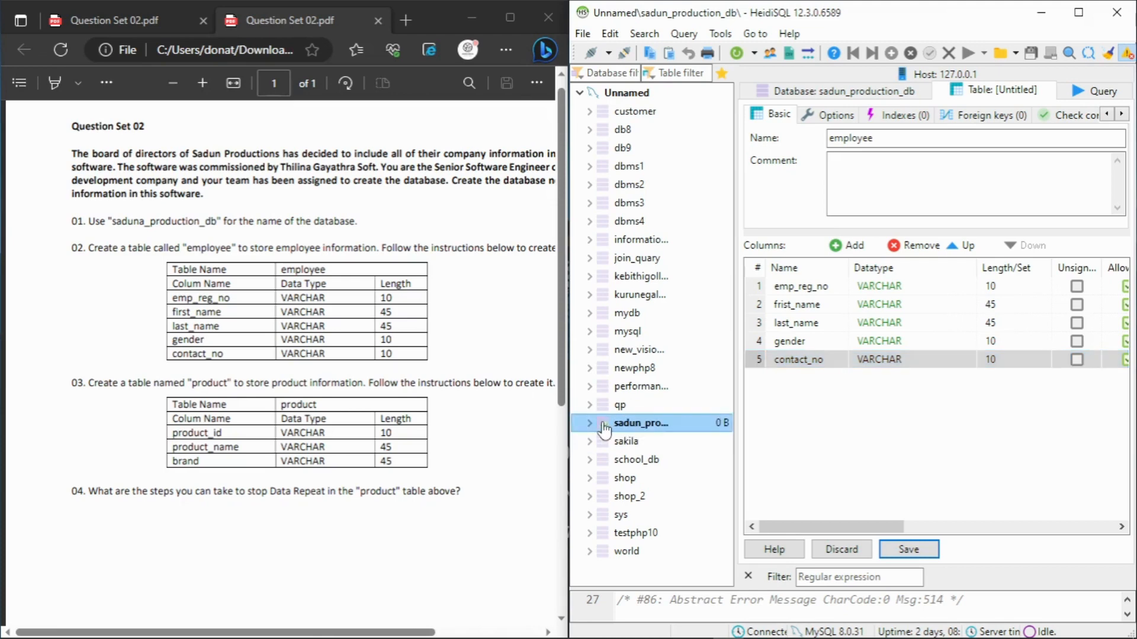
{"action": "right_click", "coordinate": [604, 426]}
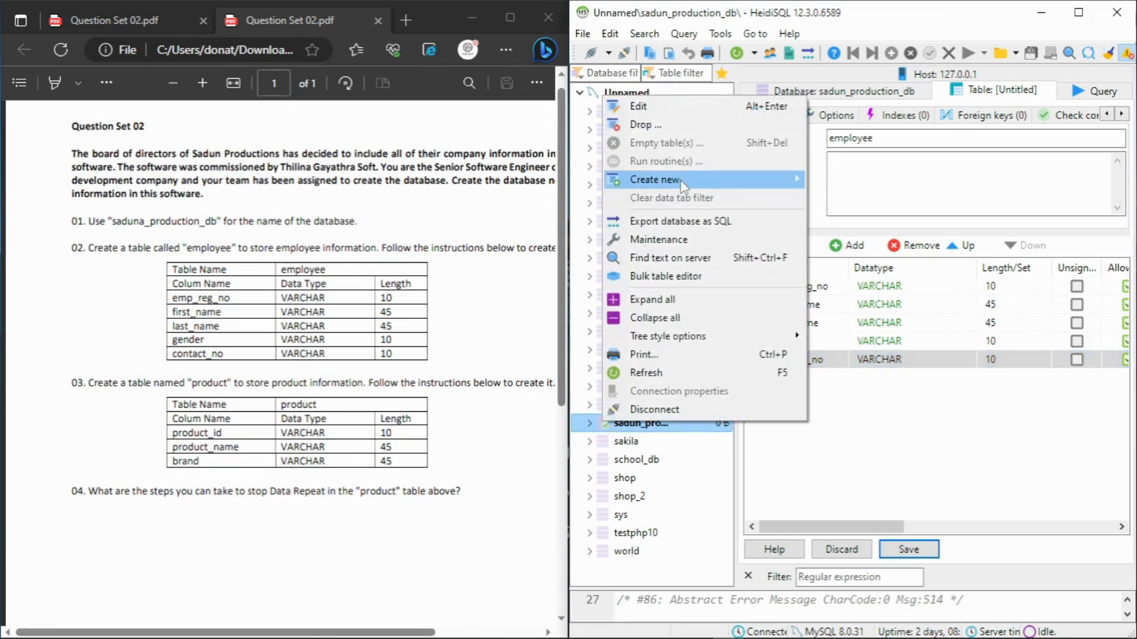
{"action": "mouse_move", "coordinate": [684, 185]}
{"action": "left_click", "coordinate": [841, 198]}
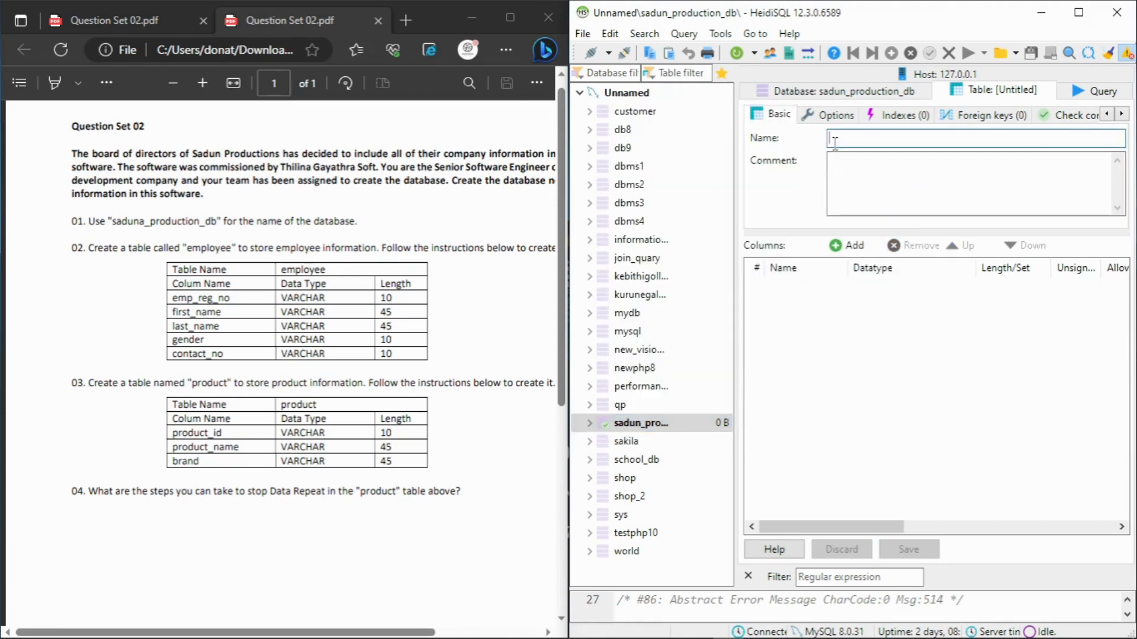
{"action": "type", "text": "product"}
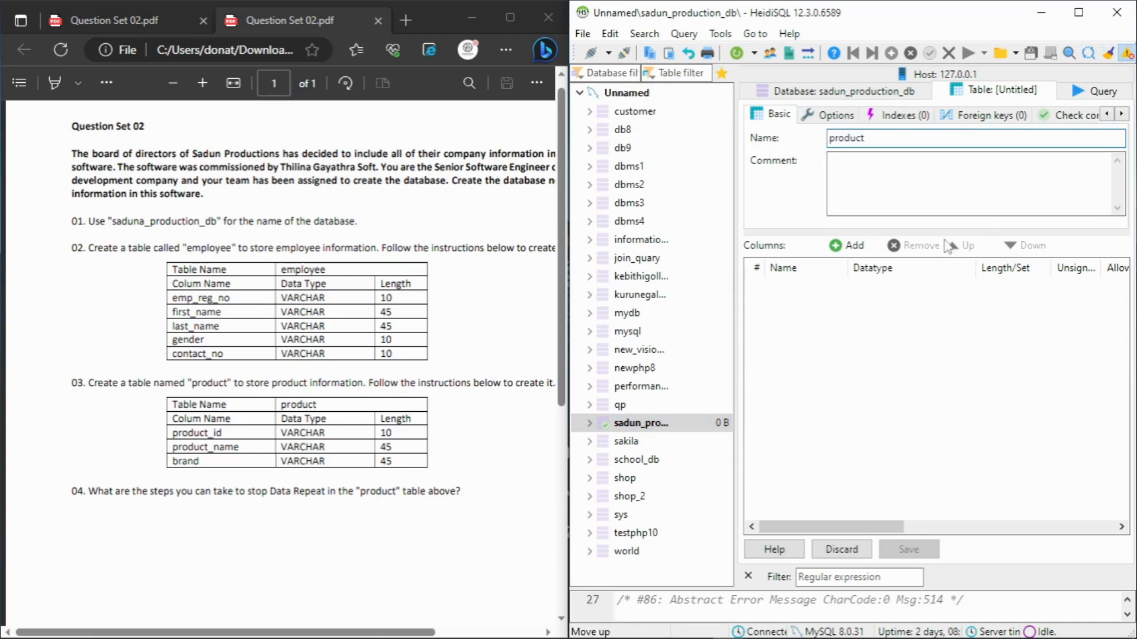
Step: Add a column product_id to the product table with datatype VARCHAR and length 10
{"action": "left_click", "coordinate": [846, 245]}
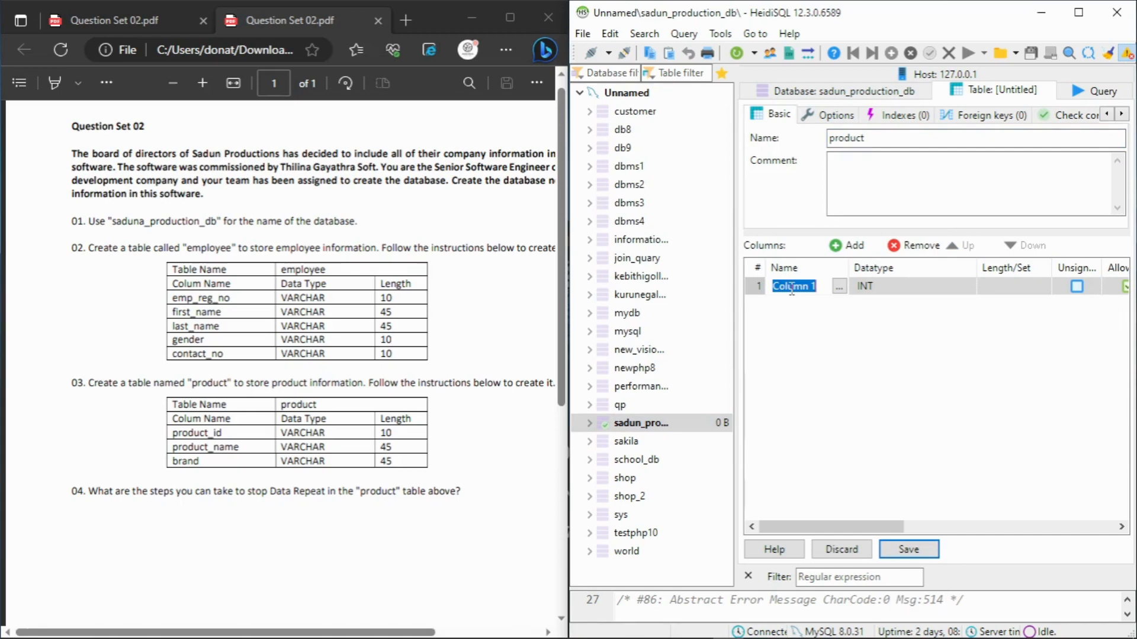
{"action": "type", "text": "product_id"}
{"action": "key", "text": "Tab"}
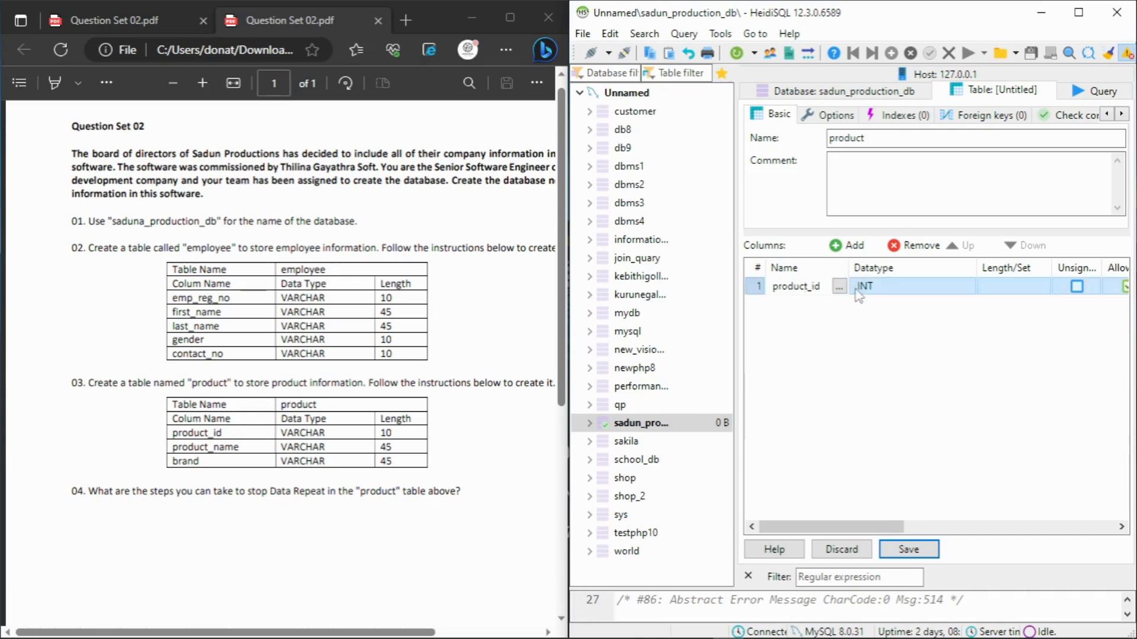
{"action": "left_click", "coordinate": [873, 292]}
{"action": "scroll", "coordinate": [918, 474], "scroll_direction": "down", "scroll_amount": 3}
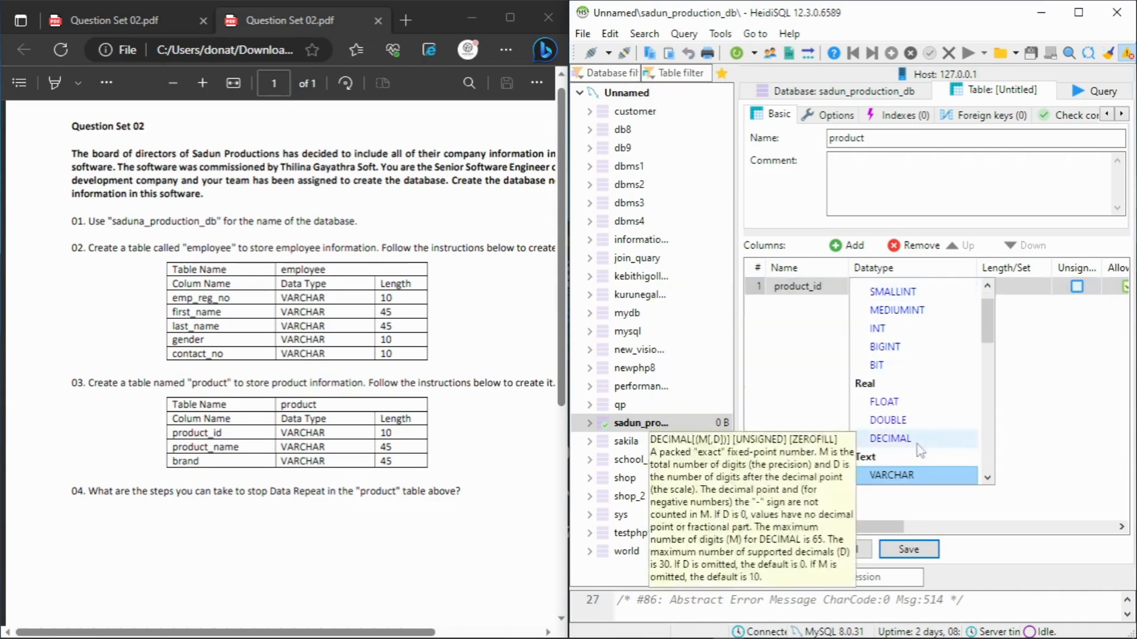
{"action": "left_click", "coordinate": [917, 475]}
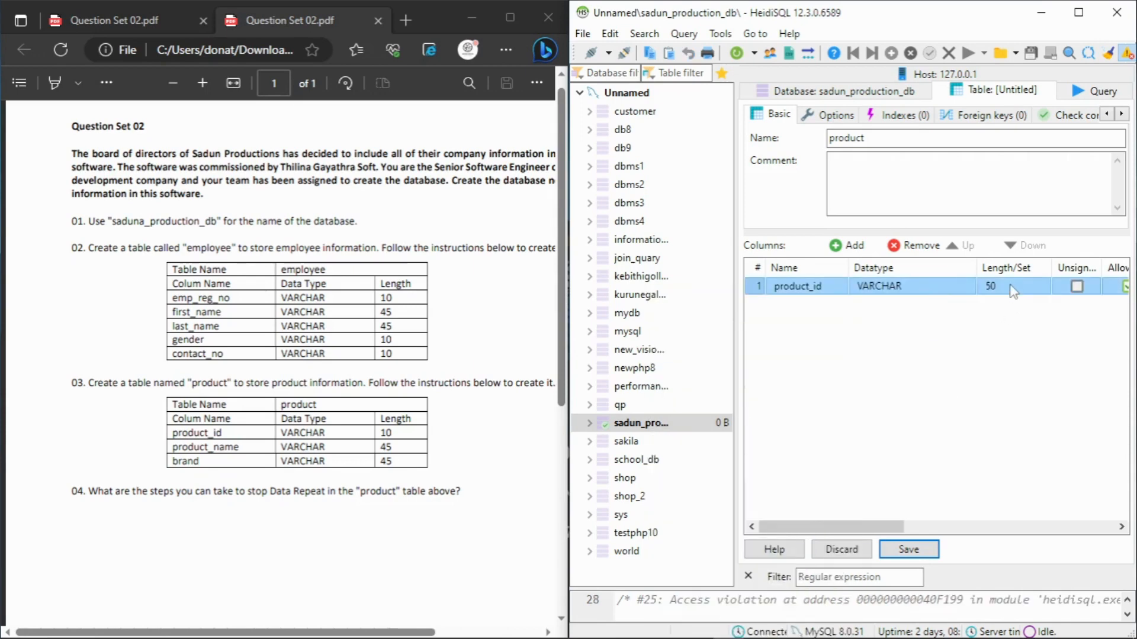
{"action": "left_click", "coordinate": [1006, 287]}
{"action": "type", "text": "10"}
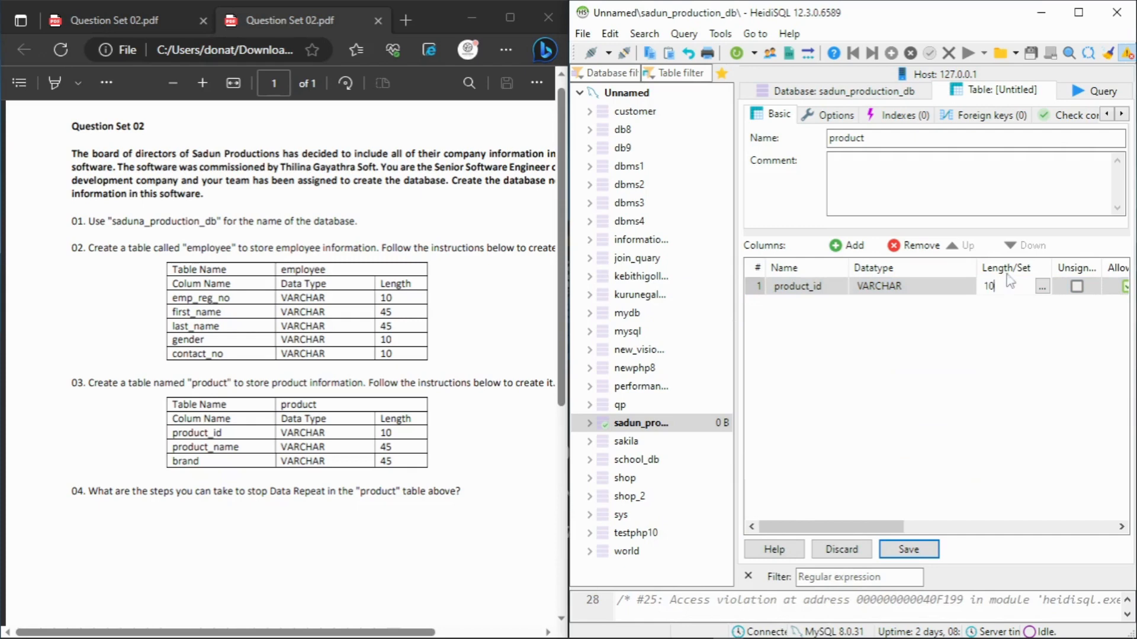
Step: Add a second VARCHAR column named product_name to the product table with length 45
{"action": "left_click", "coordinate": [873, 248]}
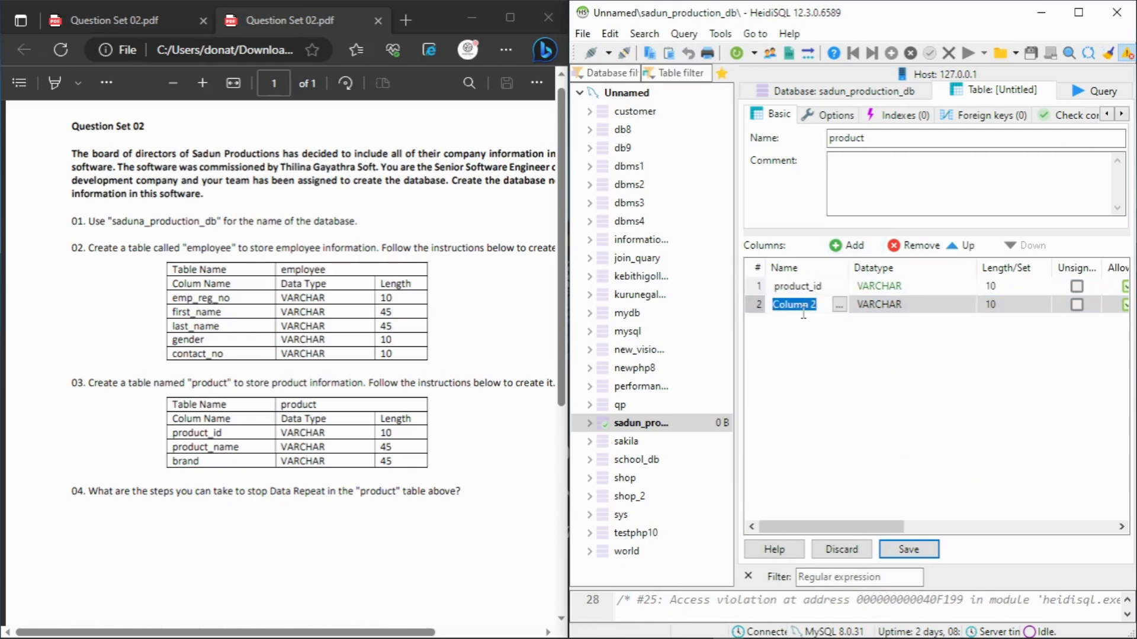
{"action": "type", "text": "product_name"}
{"action": "left_click", "coordinate": [1015, 305]}
{"action": "type", "text": "45"}
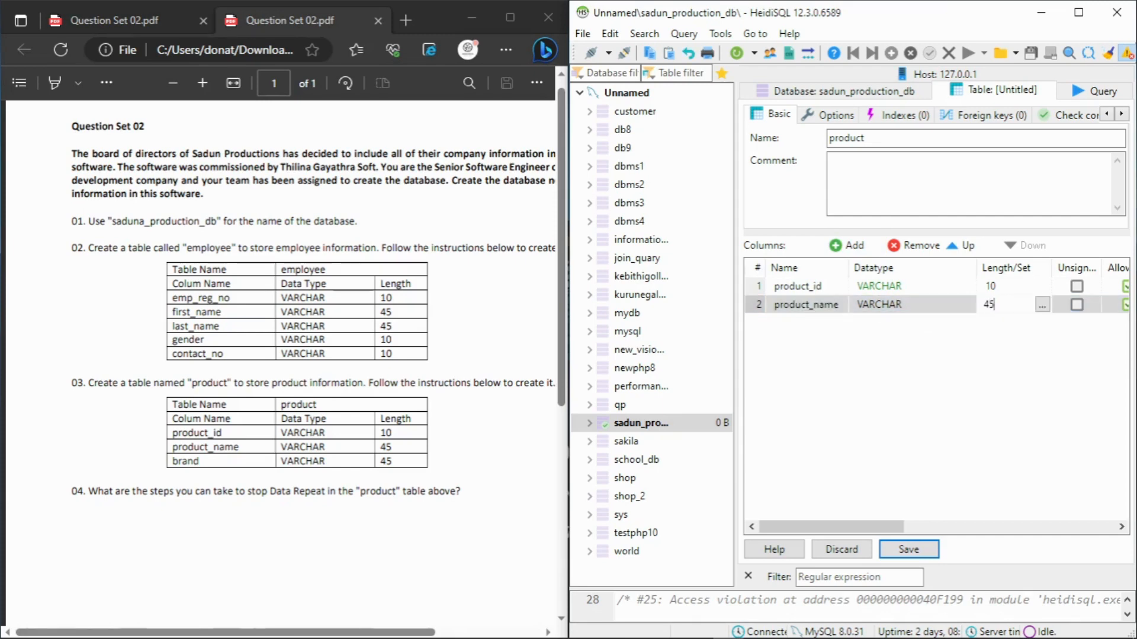
{"action": "left_click", "coordinate": [866, 325]}
Step: Add a third VARCHAR column named brand with length 45 and save the product table
{"action": "left_click", "coordinate": [847, 245]}
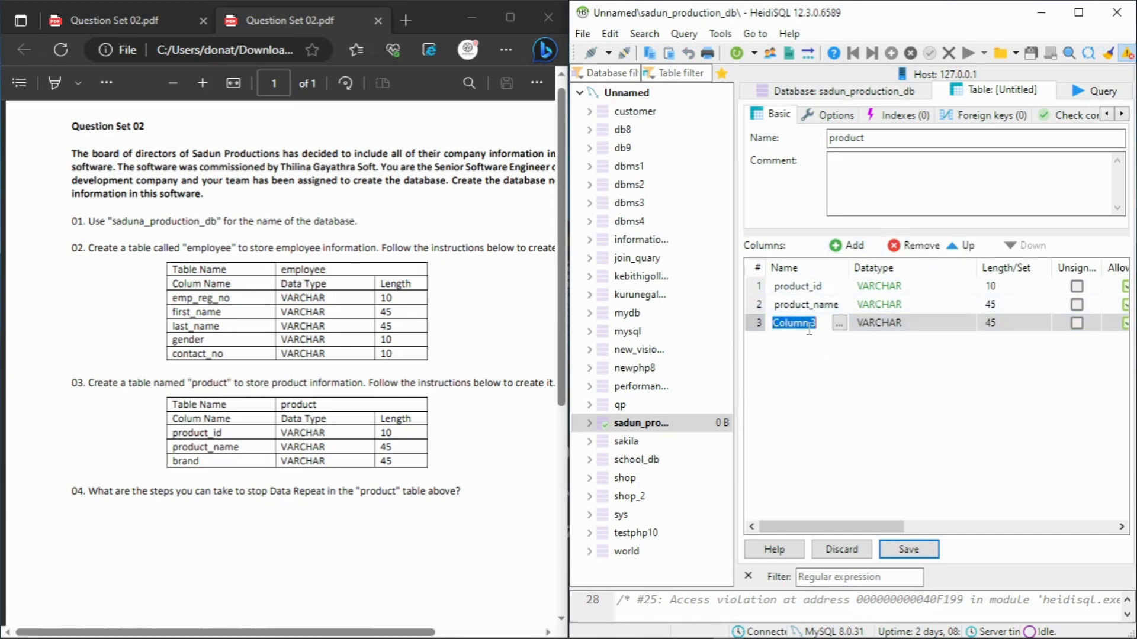
{"action": "type", "text": "brand"}
{"action": "left_click", "coordinate": [926, 330]}
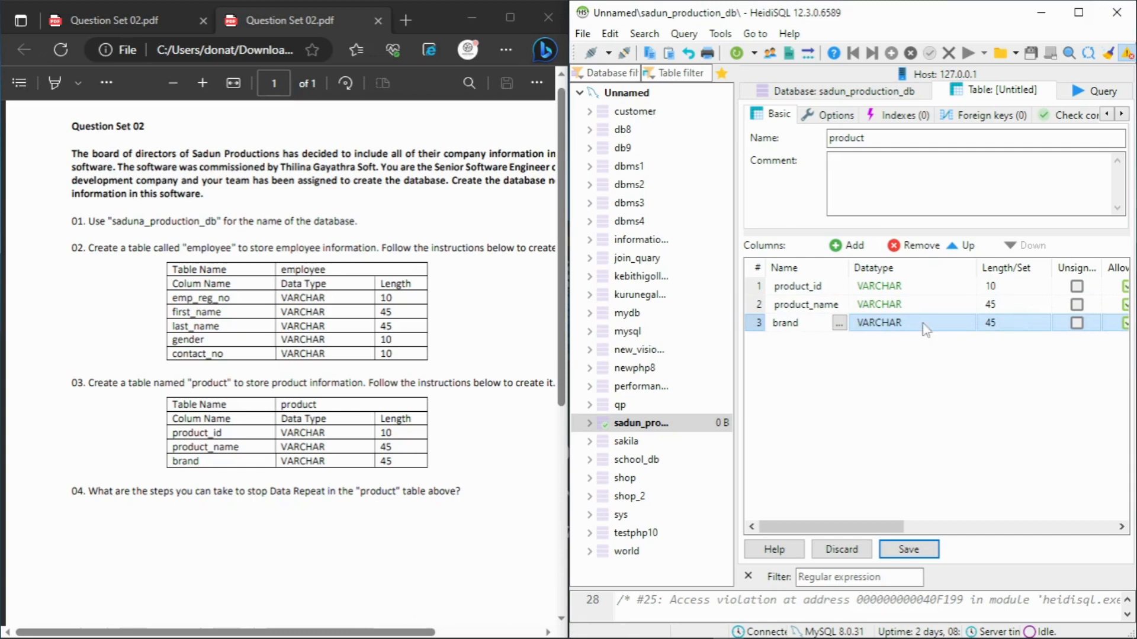
{"action": "left_click", "coordinate": [1002, 324]}
{"action": "left_click", "coordinate": [916, 354]}
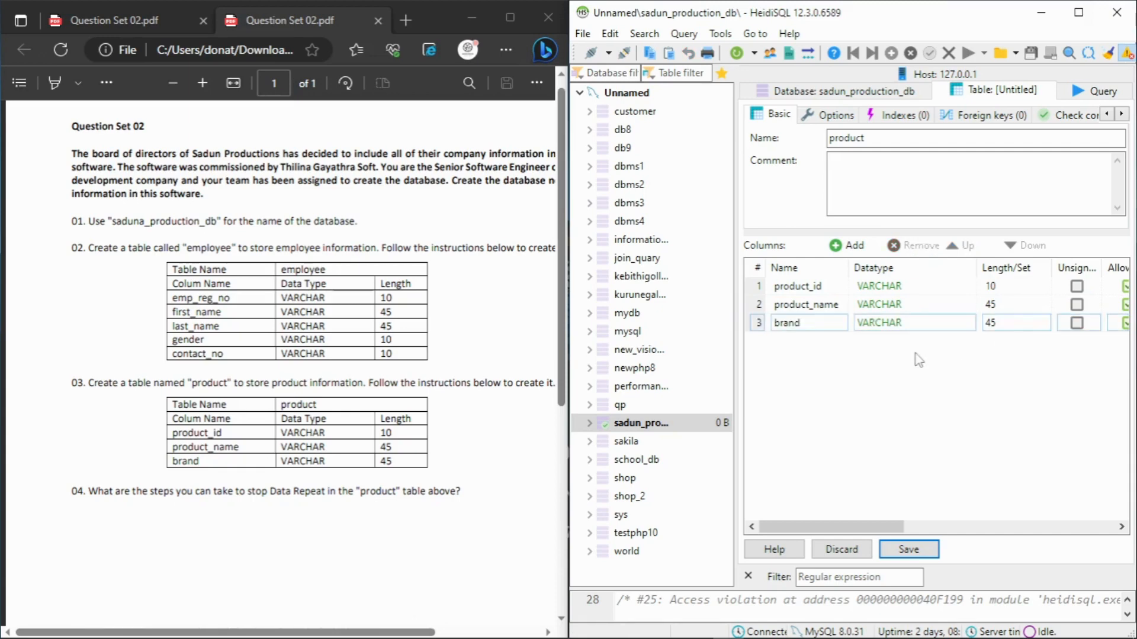
{"action": "left_click", "coordinate": [921, 552]}
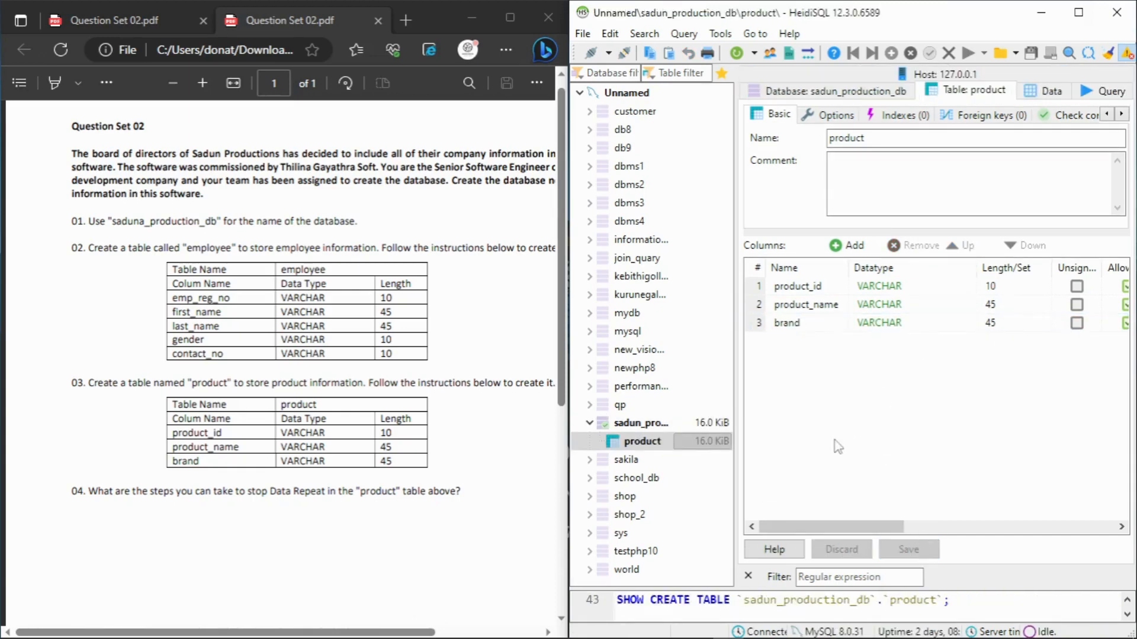